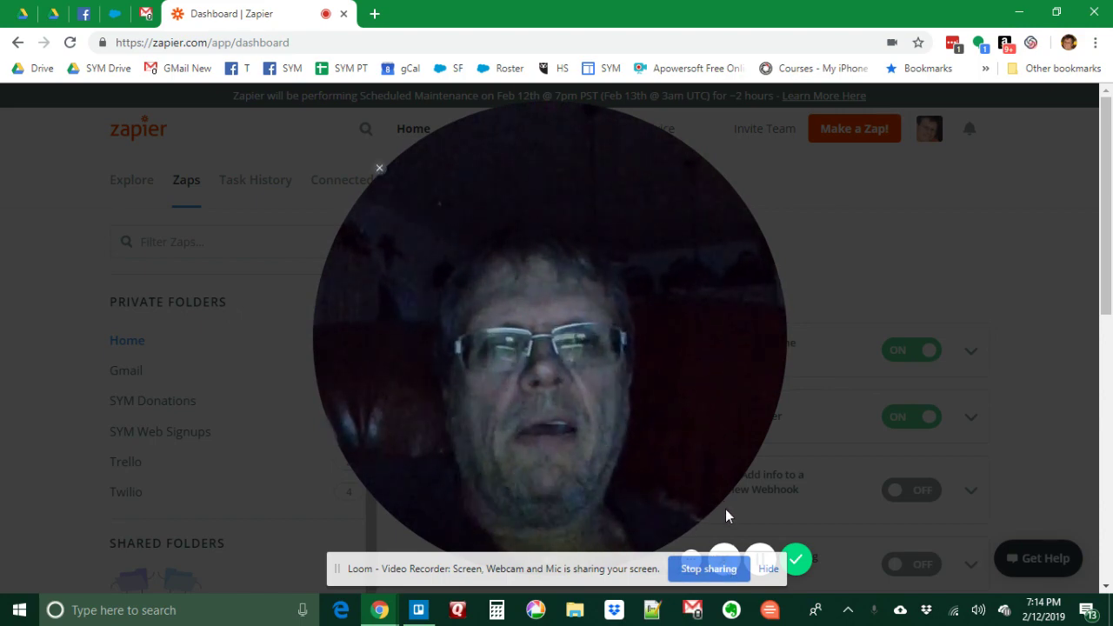
- Open the SYM Master NPSP SF Importer zap from the Dashboard's Home folder in the editor
{"action": "left_click", "coordinate": [768, 574]}
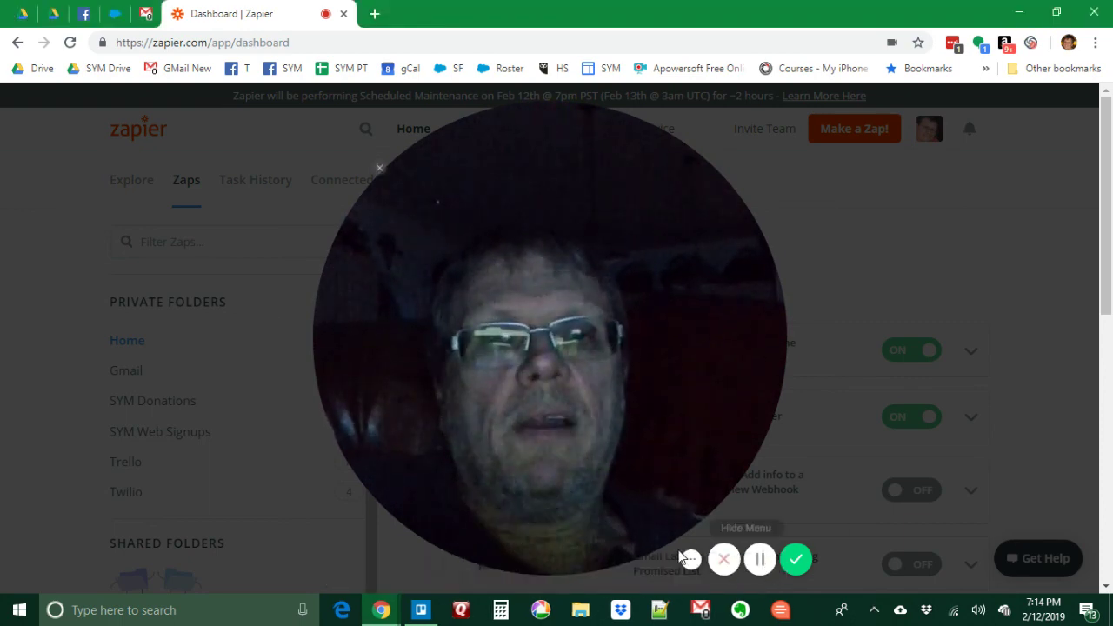
{"action": "mouse_move", "coordinate": [586, 552]}
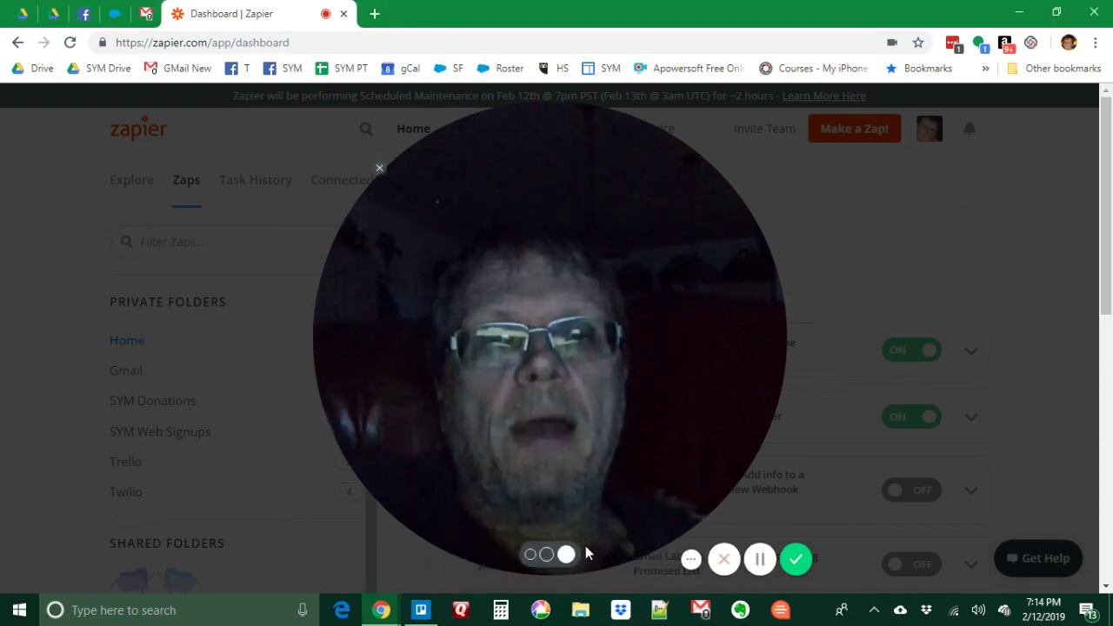
{"action": "left_click", "coordinate": [531, 557]}
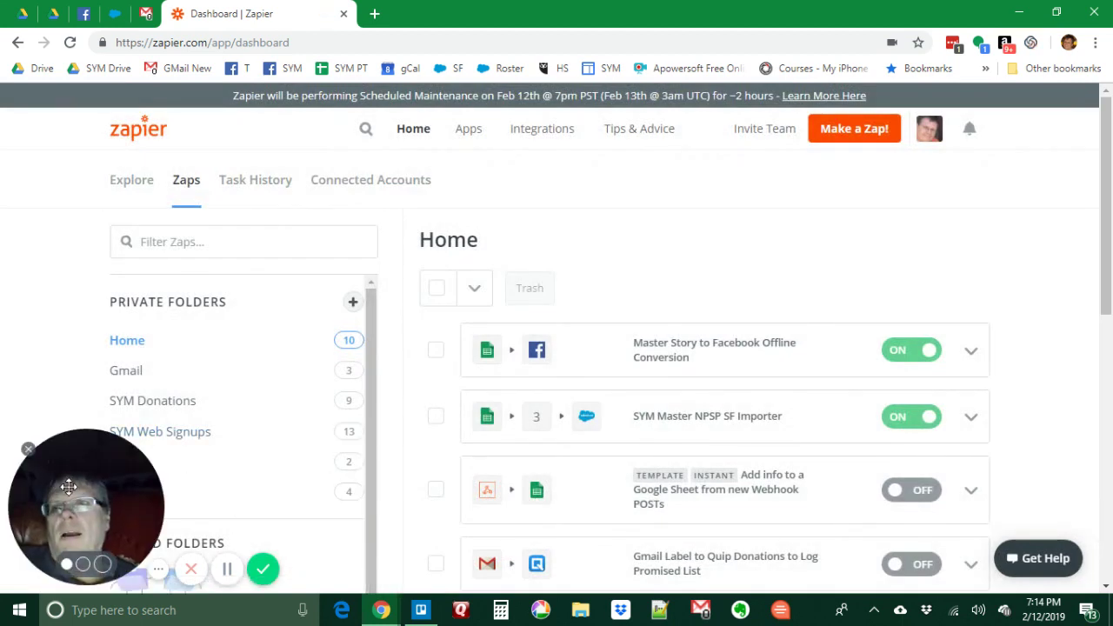
{"action": "left_click_drag", "start_coordinate": [68, 480], "coordinate": [889, 169]}
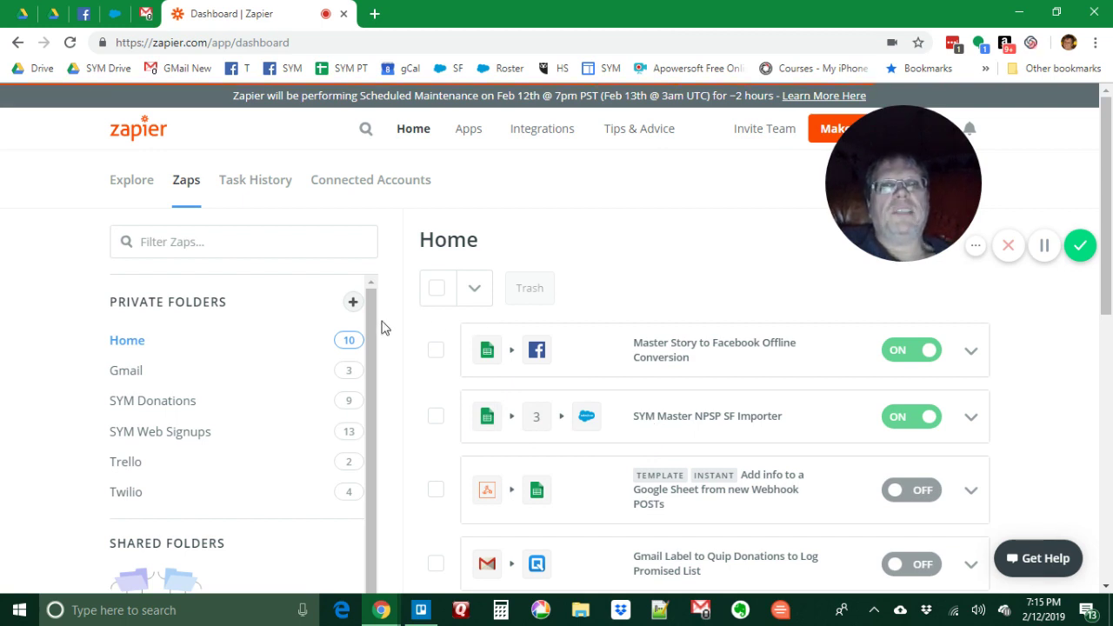
{"action": "left_click", "coordinate": [647, 423]}
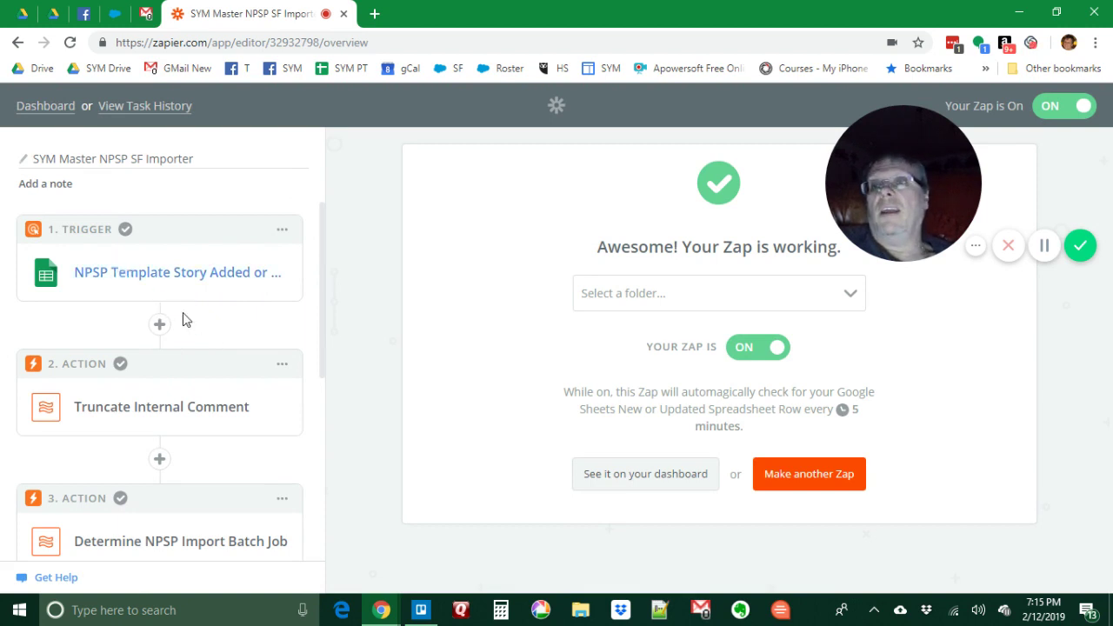
- Expand the importer zap's trigger step to show its details
{"action": "left_click", "coordinate": [119, 276]}
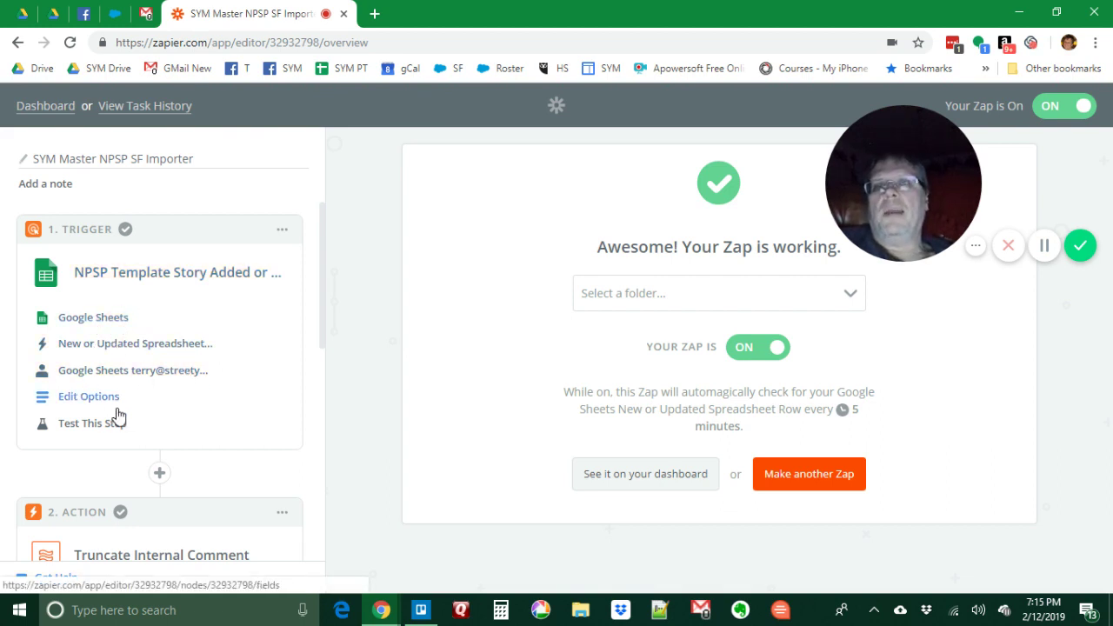
{"action": "scroll", "coordinate": [177, 409], "scroll_direction": "down", "scroll_amount": 1}
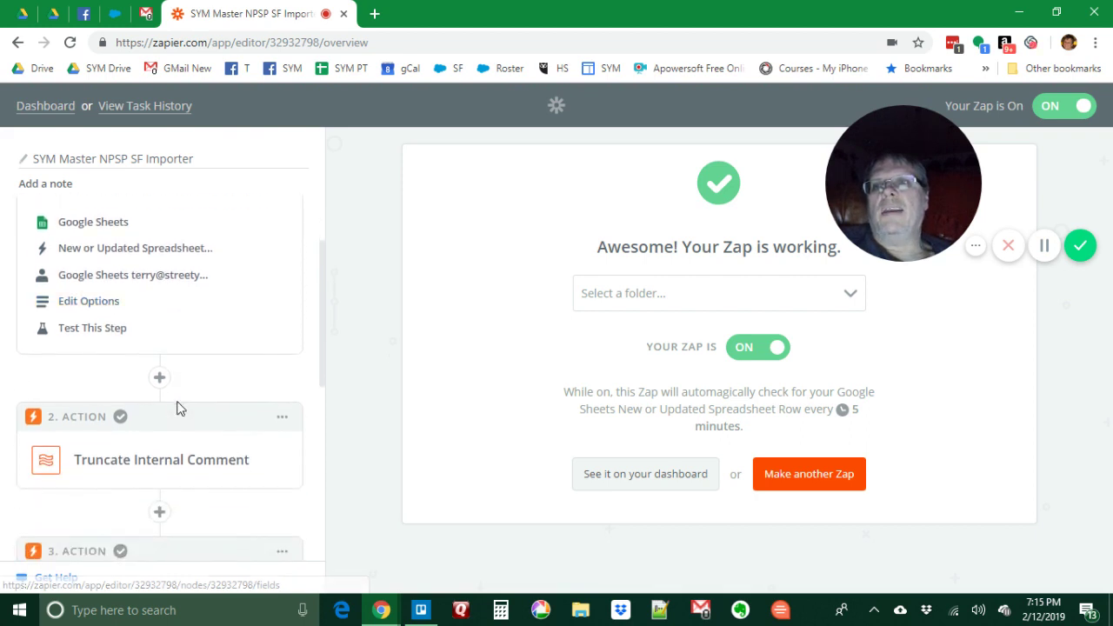
{"action": "scroll", "coordinate": [178, 407], "scroll_direction": "down", "scroll_amount": 2}
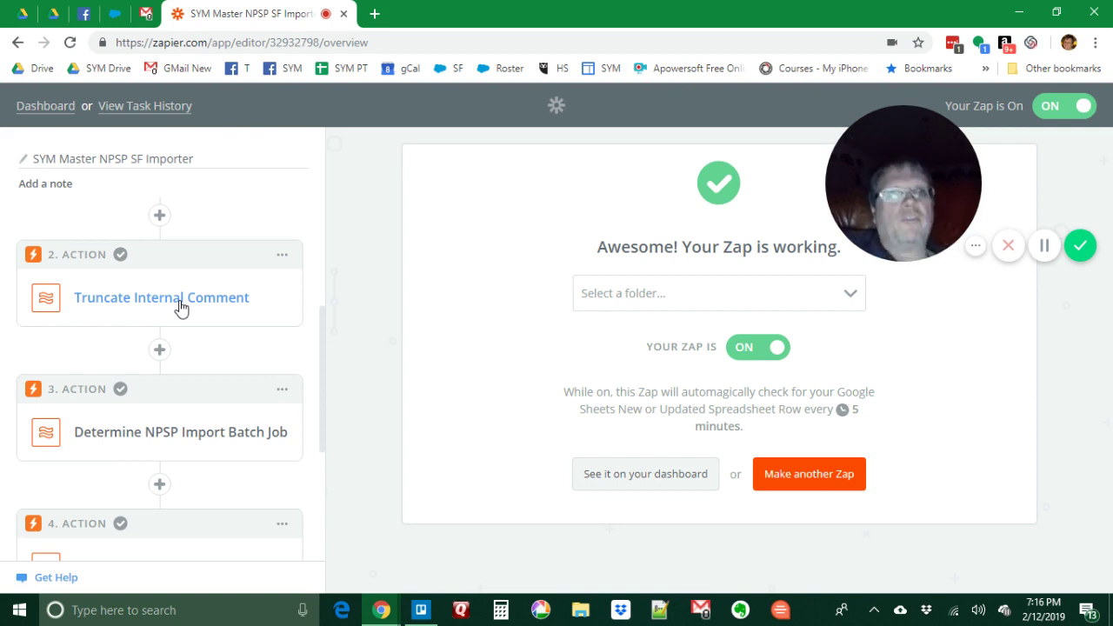
- Expand step 3, Determine NPSP Import Batch Job, a Formatter by Zapier Utilities action
{"action": "left_click", "coordinate": [175, 442]}
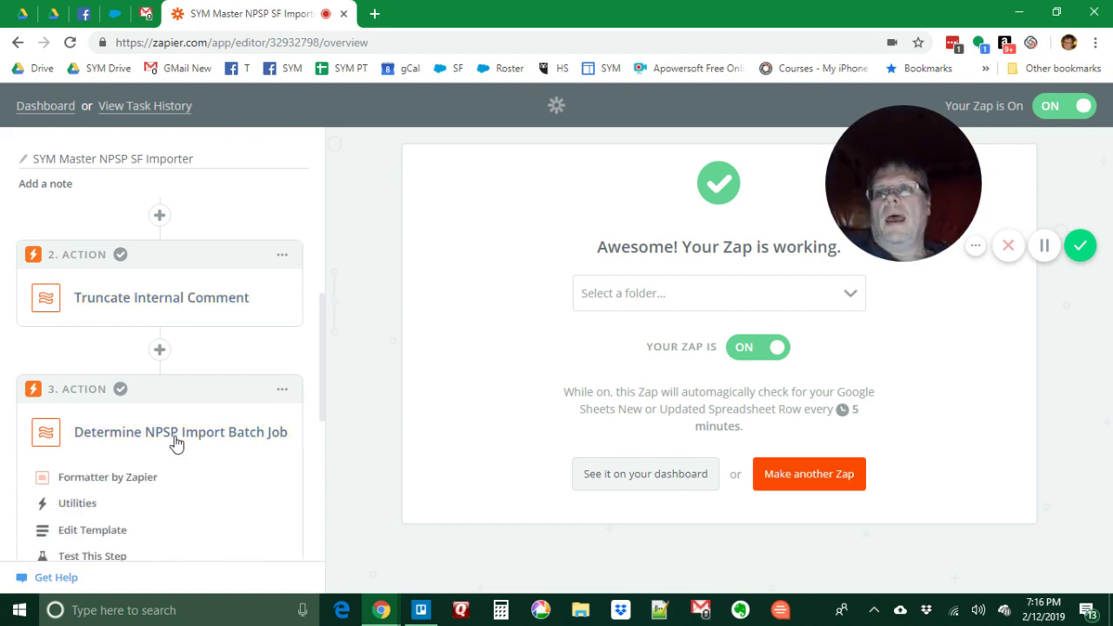
{"action": "scroll", "coordinate": [175, 443], "scroll_direction": "down", "scroll_amount": 1}
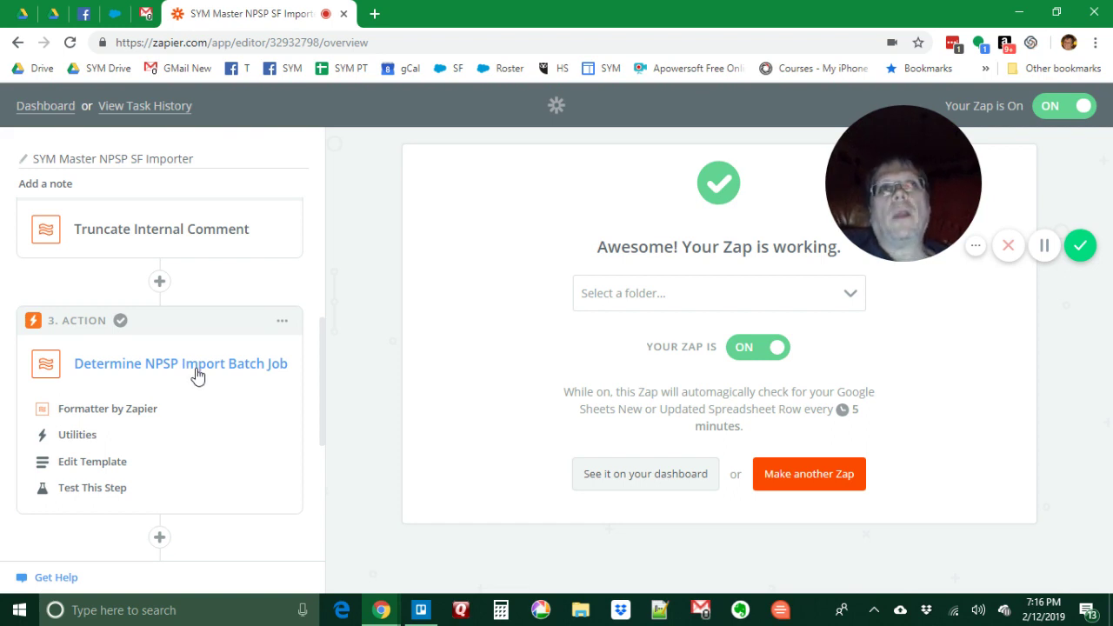
{"action": "scroll", "coordinate": [177, 328], "scroll_direction": "up", "scroll_amount": 3}
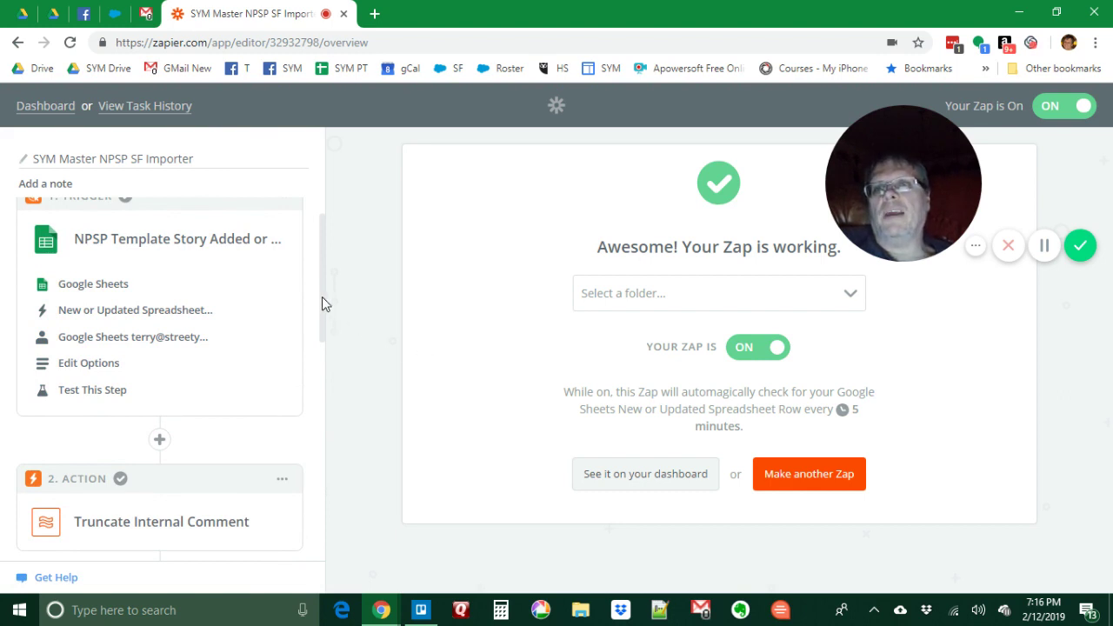
{"action": "left_click_drag", "start_coordinate": [322, 304], "coordinate": [316, 421]}
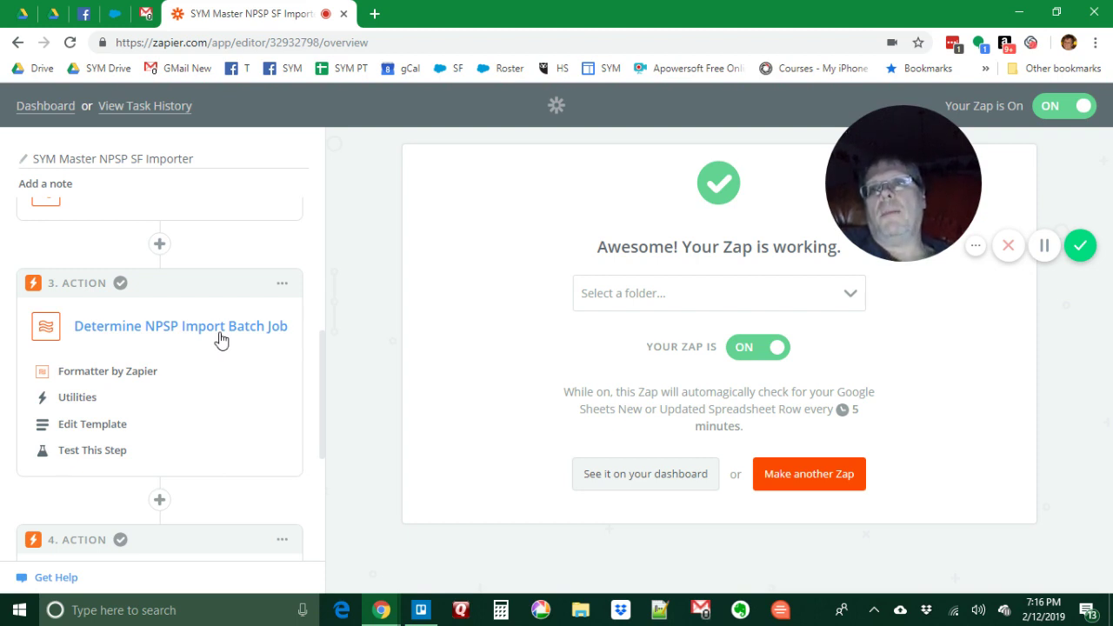
{"action": "left_click", "coordinate": [136, 337]}
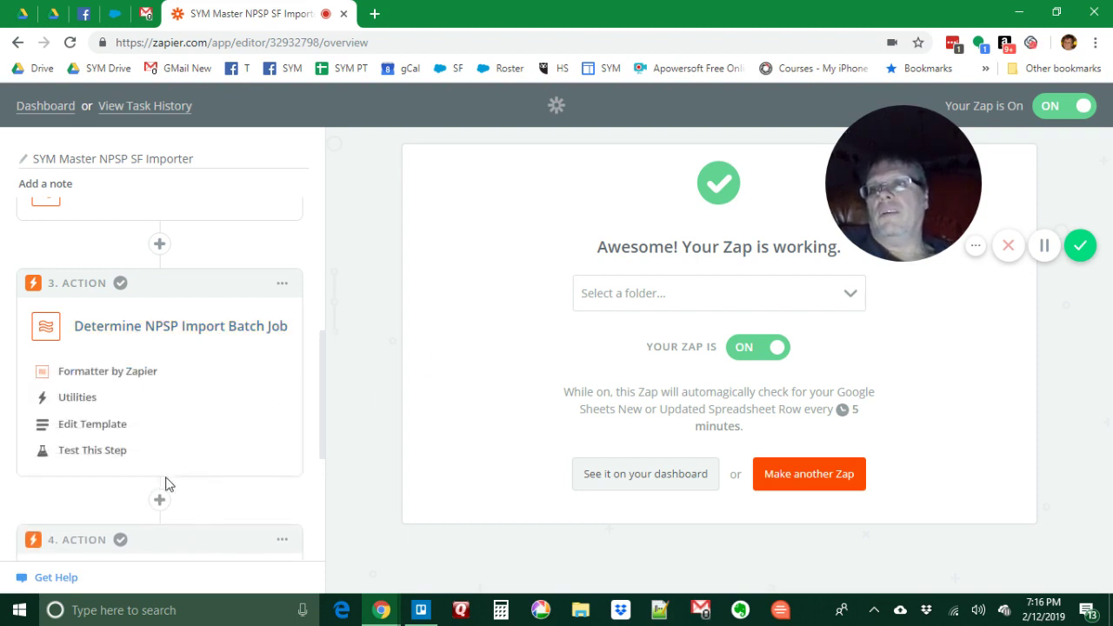
- Review step 3's template, with its donation-type Lookup Table of batch IDs and Fallback Value
{"action": "left_click", "coordinate": [106, 433]}
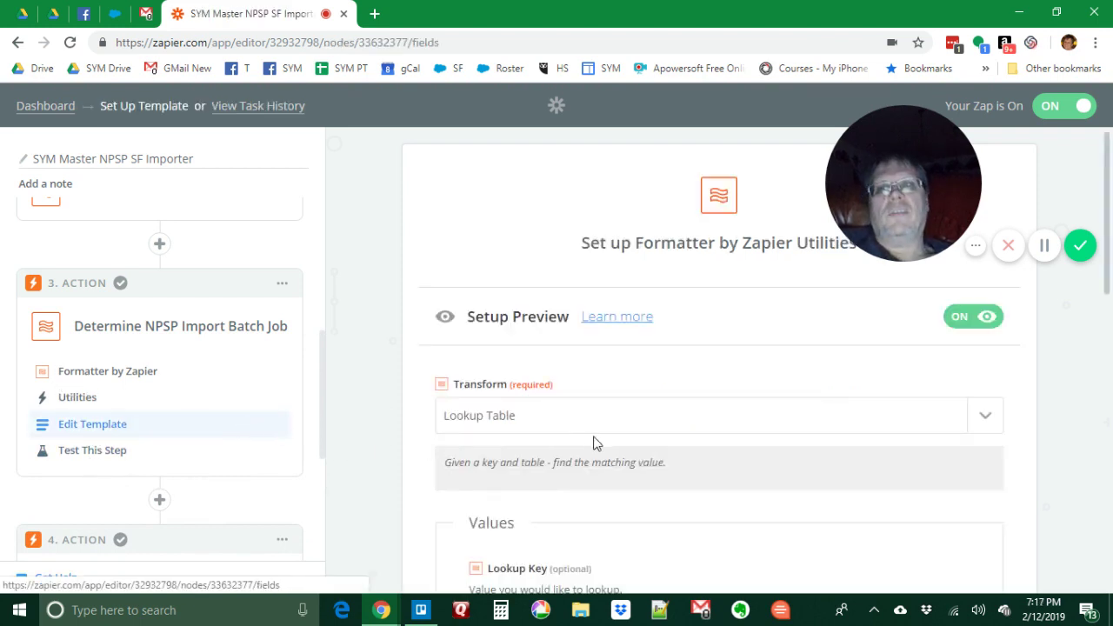
{"action": "scroll", "coordinate": [593, 443], "scroll_direction": "down", "scroll_amount": 3}
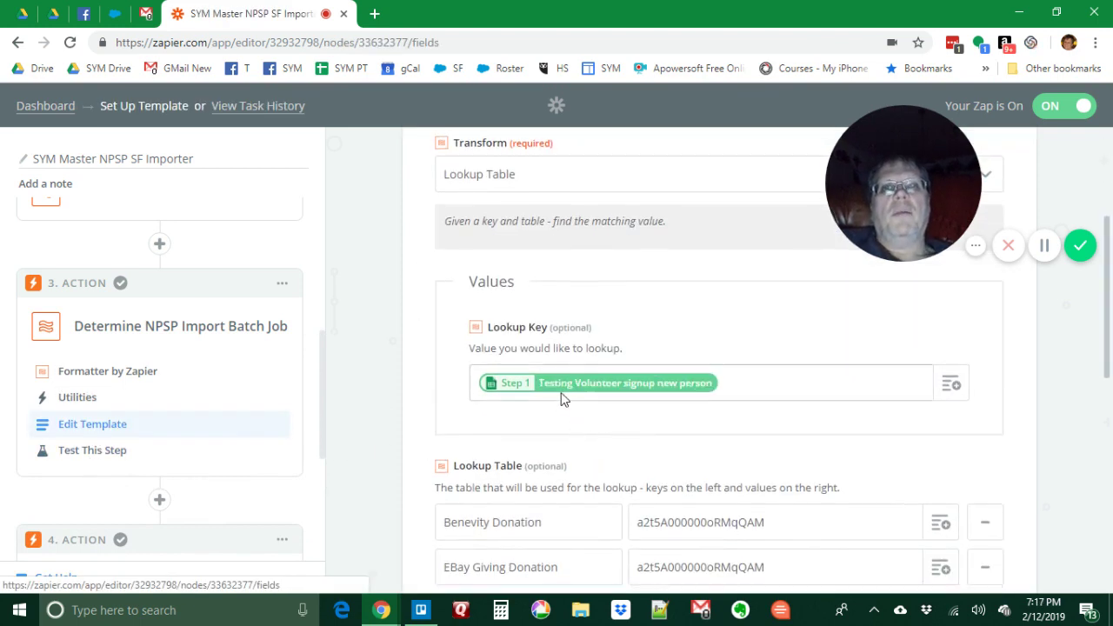
{"action": "scroll", "coordinate": [545, 433], "scroll_direction": "down", "scroll_amount": 2}
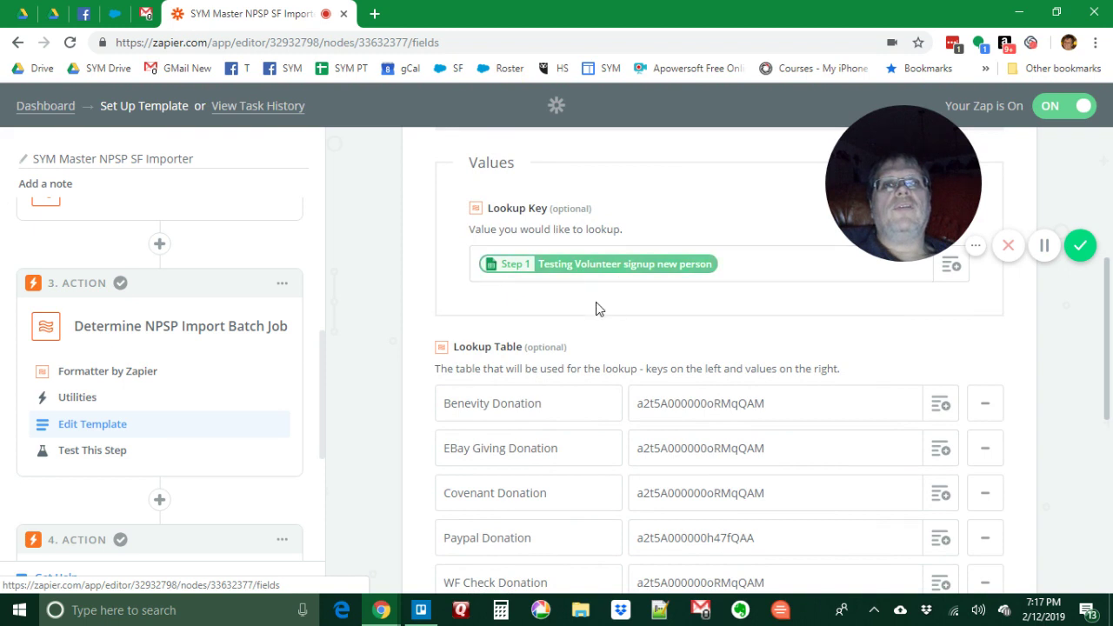
{"action": "scroll", "coordinate": [595, 309], "scroll_direction": "down", "scroll_amount": 1}
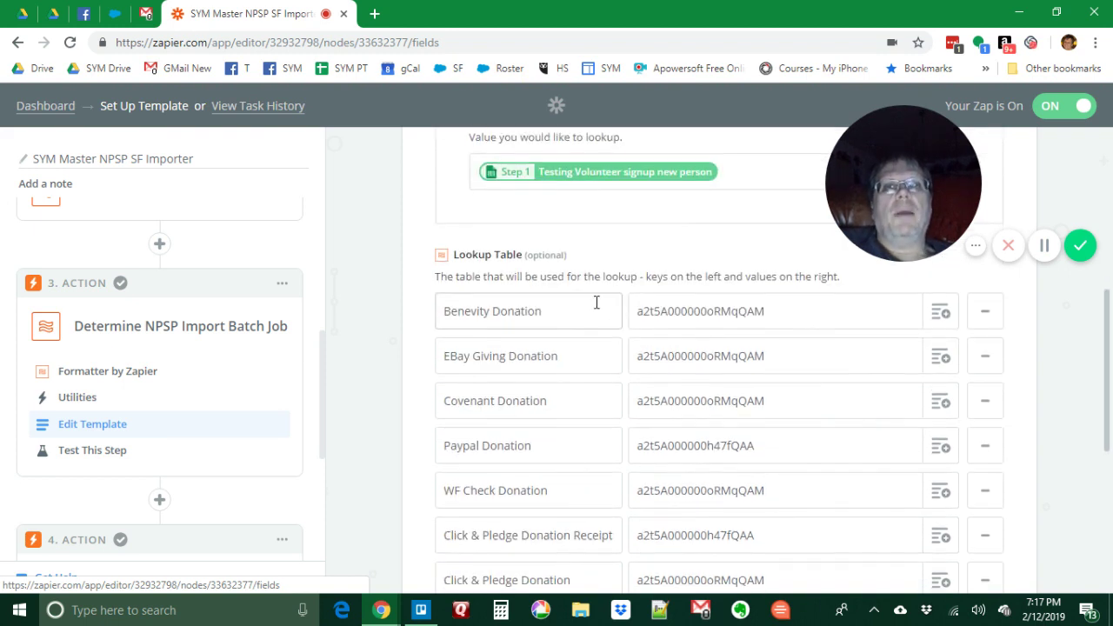
{"action": "scroll", "coordinate": [541, 355], "scroll_direction": "down", "scroll_amount": 1}
{"action": "scroll", "coordinate": [539, 354], "scroll_direction": "down", "scroll_amount": 1}
{"action": "scroll", "coordinate": [537, 360], "scroll_direction": "up", "scroll_amount": 1}
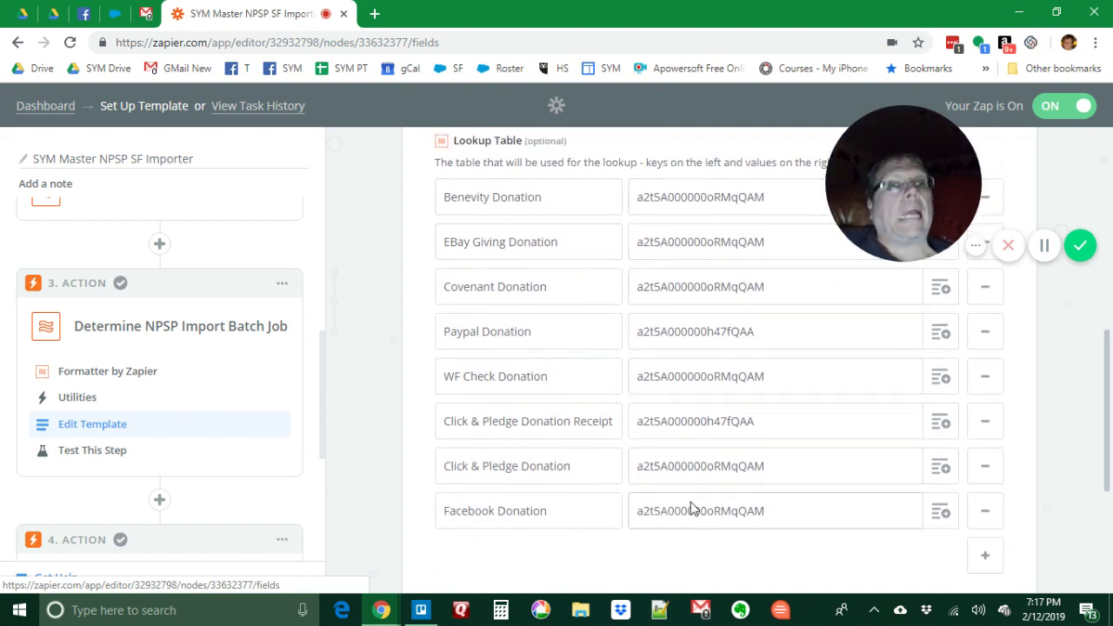
{"action": "scroll", "coordinate": [693, 509], "scroll_direction": "down", "scroll_amount": 1}
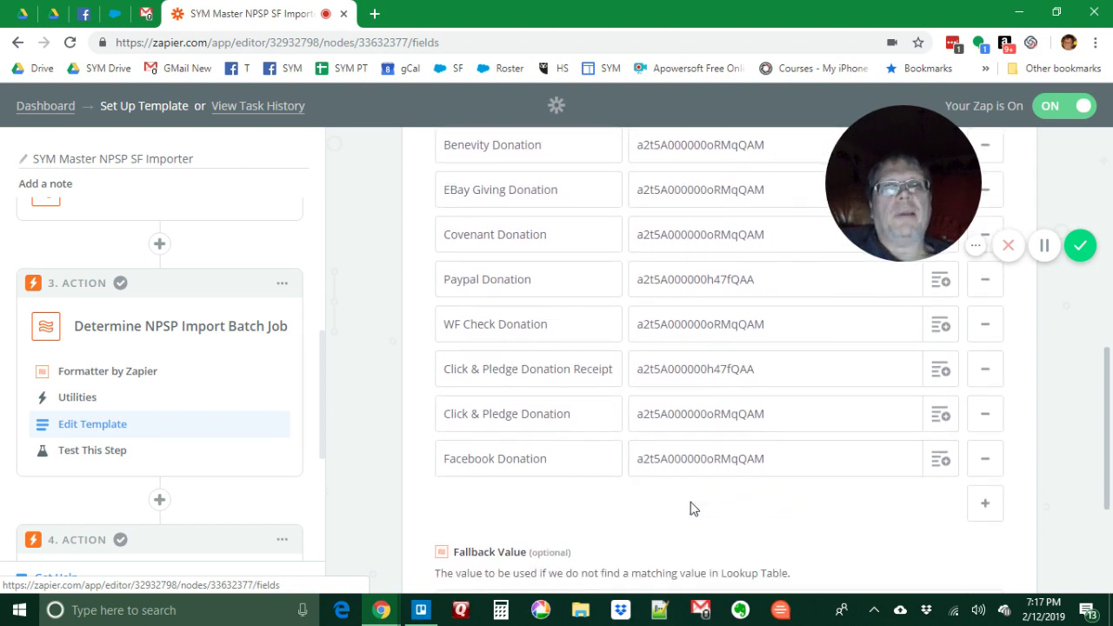
{"action": "scroll", "coordinate": [693, 509], "scroll_direction": "down", "scroll_amount": 2}
{"action": "scroll", "coordinate": [529, 456], "scroll_direction": "down", "scroll_amount": 1}
{"action": "scroll", "coordinate": [142, 388], "scroll_direction": "down", "scroll_amount": 2}
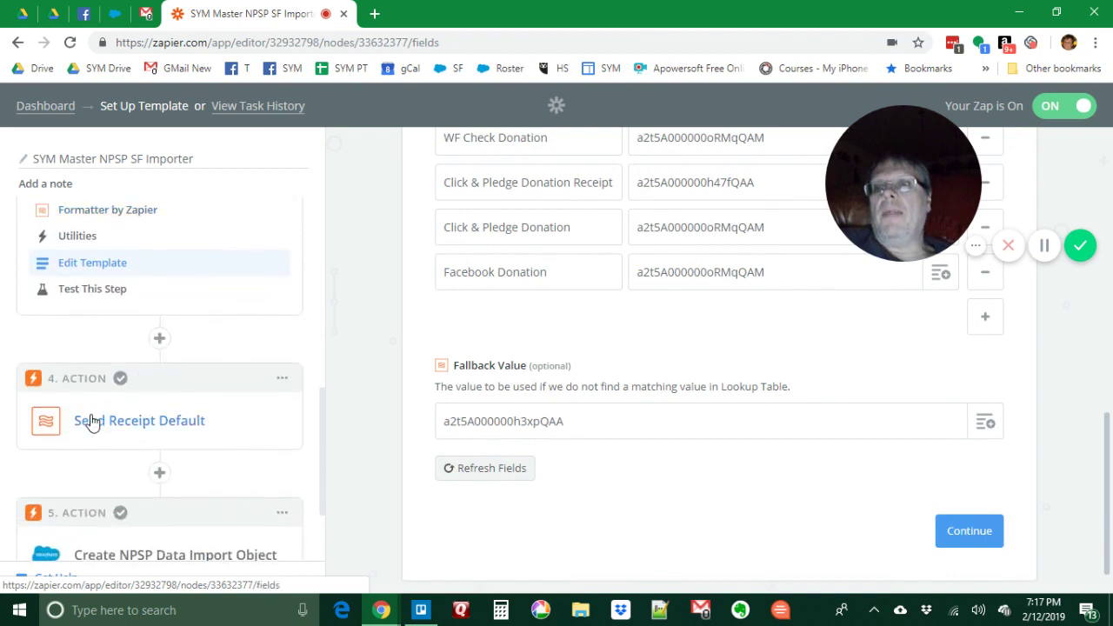
{"action": "scroll", "coordinate": [128, 439], "scroll_direction": "down", "scroll_amount": 2}
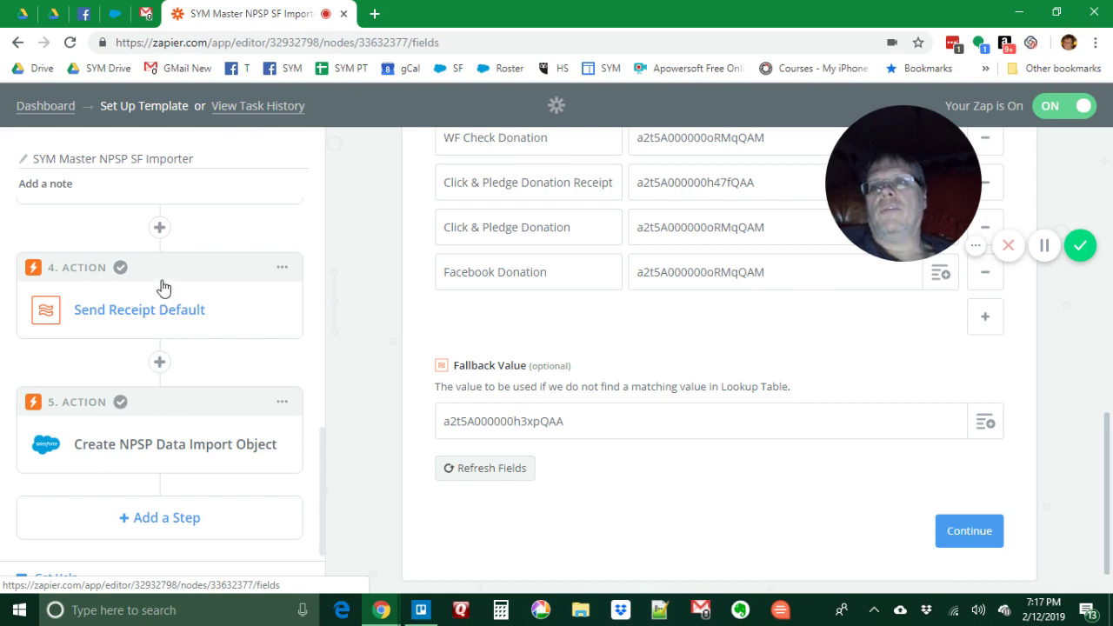
- Expand step 5, Create NPSP Data Import Object, to show its details
{"action": "left_click", "coordinate": [193, 447]}
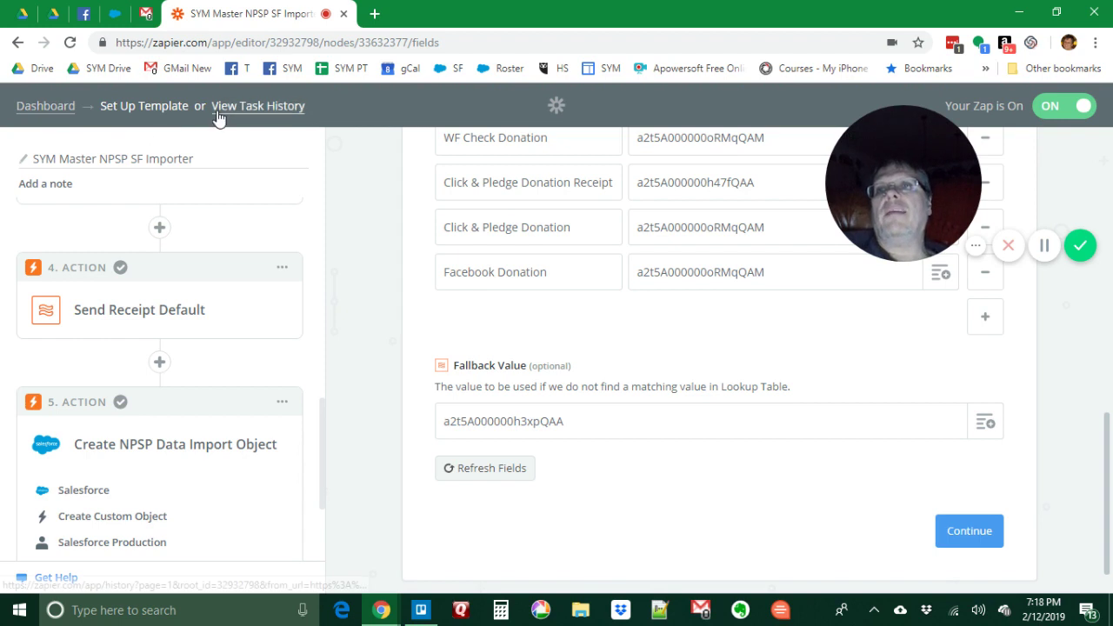
{"action": "scroll", "coordinate": [221, 433], "scroll_direction": "up", "scroll_amount": 3}
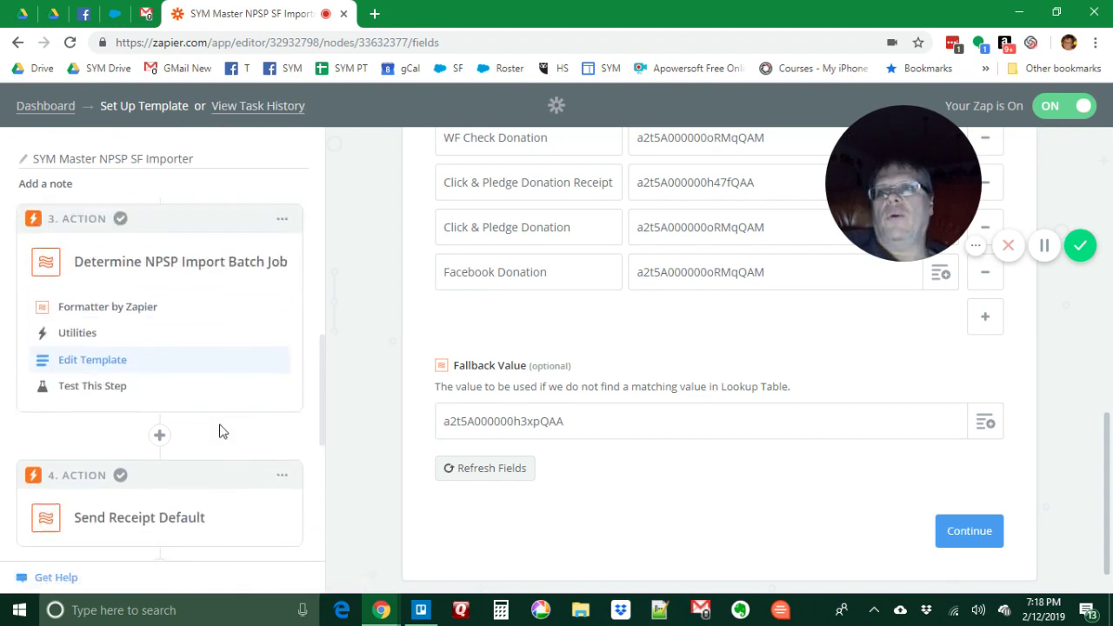
{"action": "scroll", "coordinate": [218, 452], "scroll_direction": "up", "scroll_amount": 4}
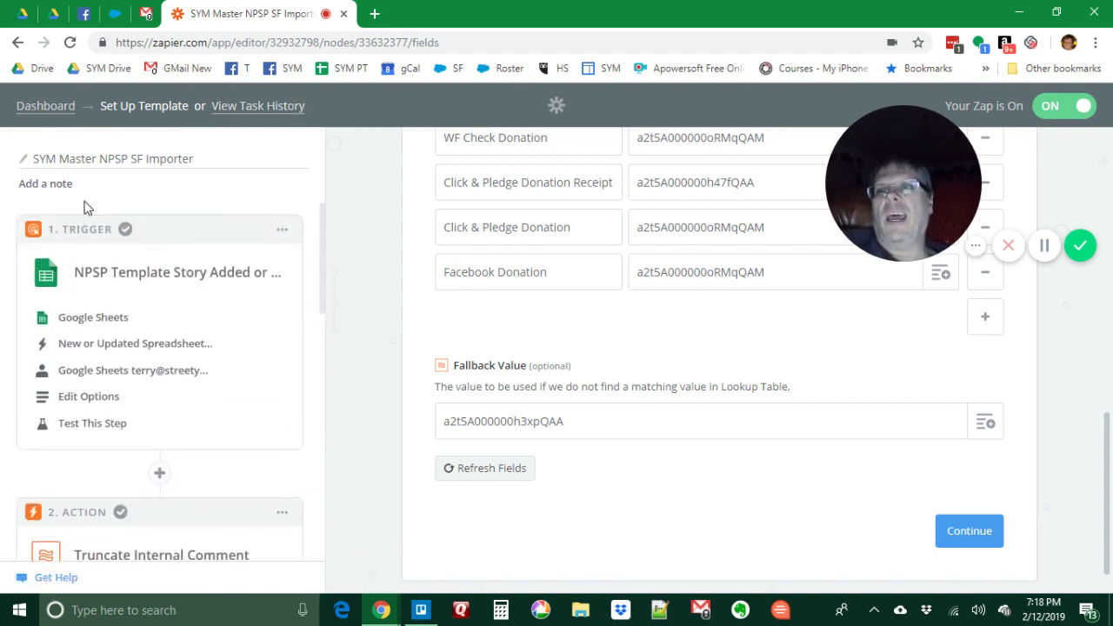
- Return to the Dashboard and show the Gmail folder's three zaps, including Gmail to SYM Prayer Tool
{"action": "left_click", "coordinate": [61, 110]}
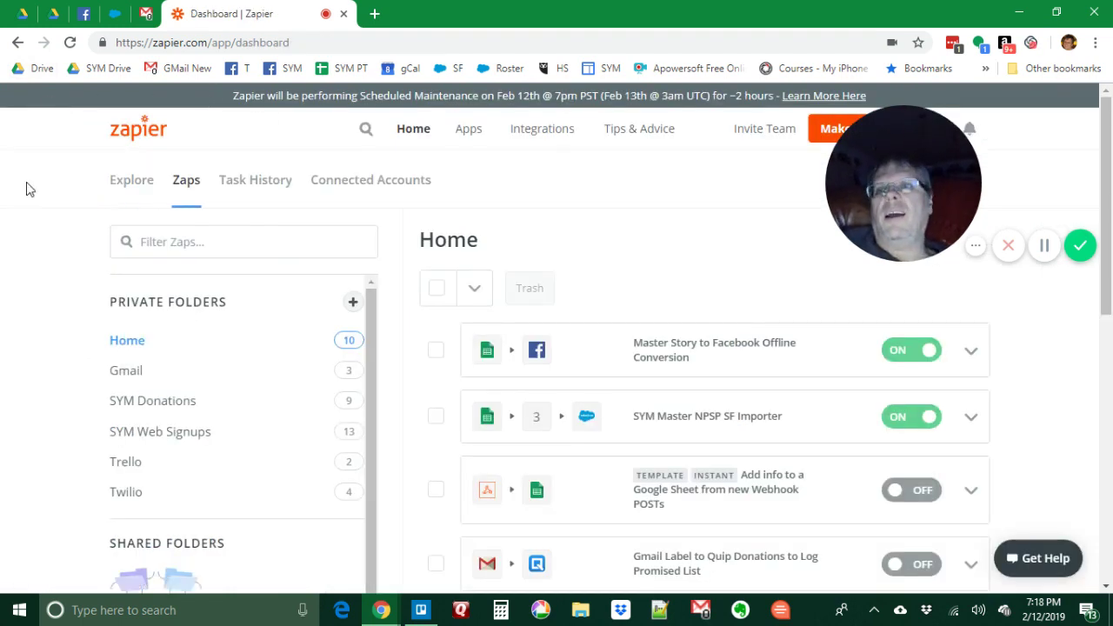
{"action": "left_click", "coordinate": [143, 374]}
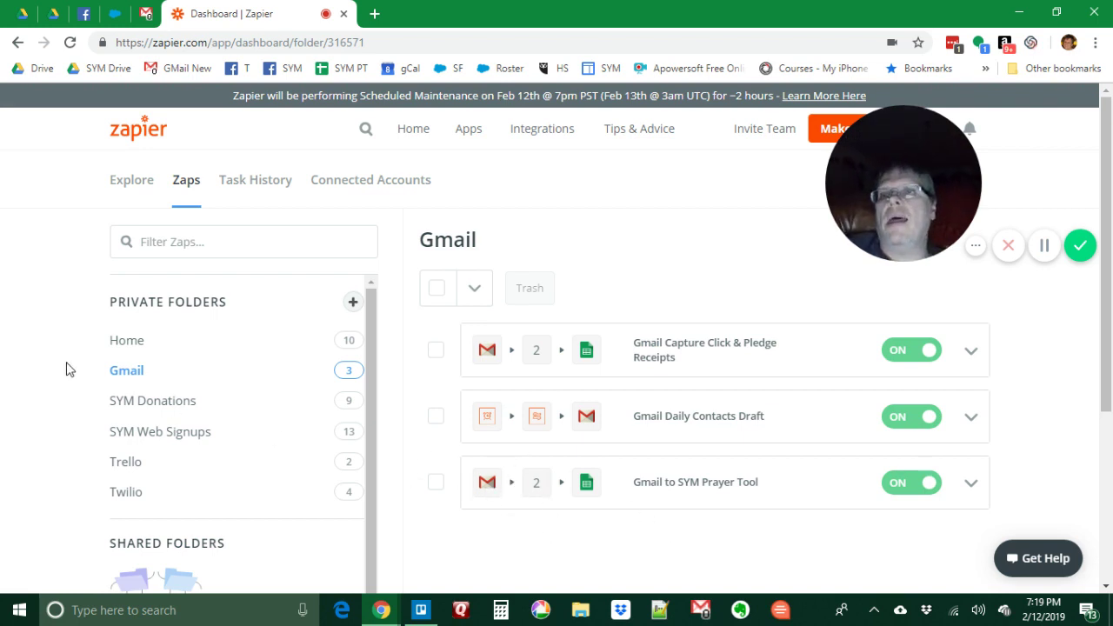
{"action": "left_click", "coordinate": [131, 401]}
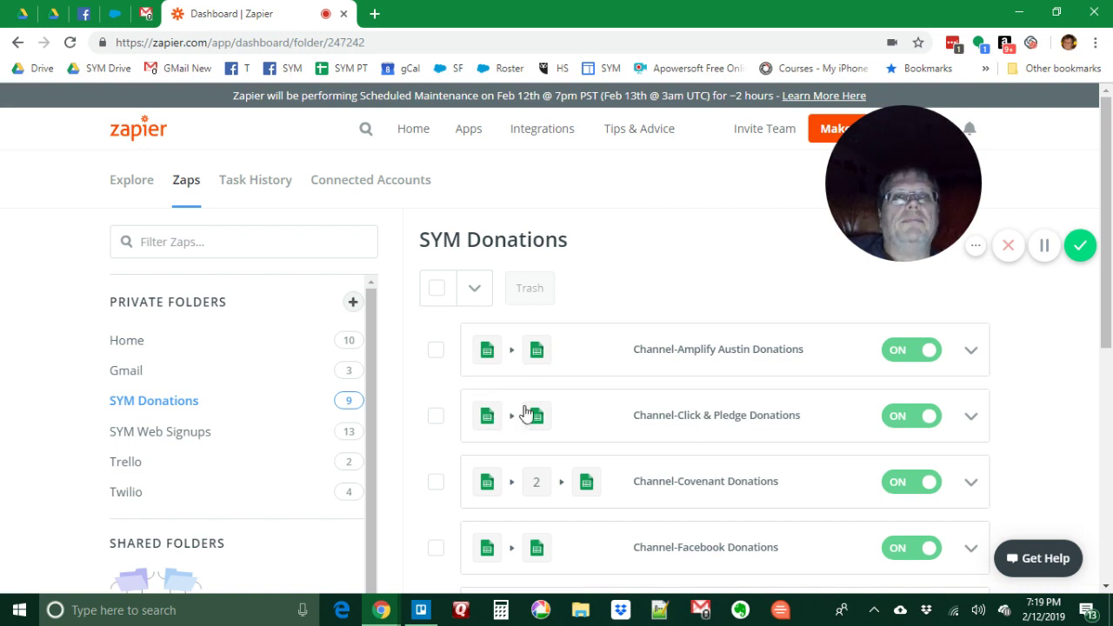
{"action": "scroll", "coordinate": [648, 424], "scroll_direction": "down", "scroll_amount": 1}
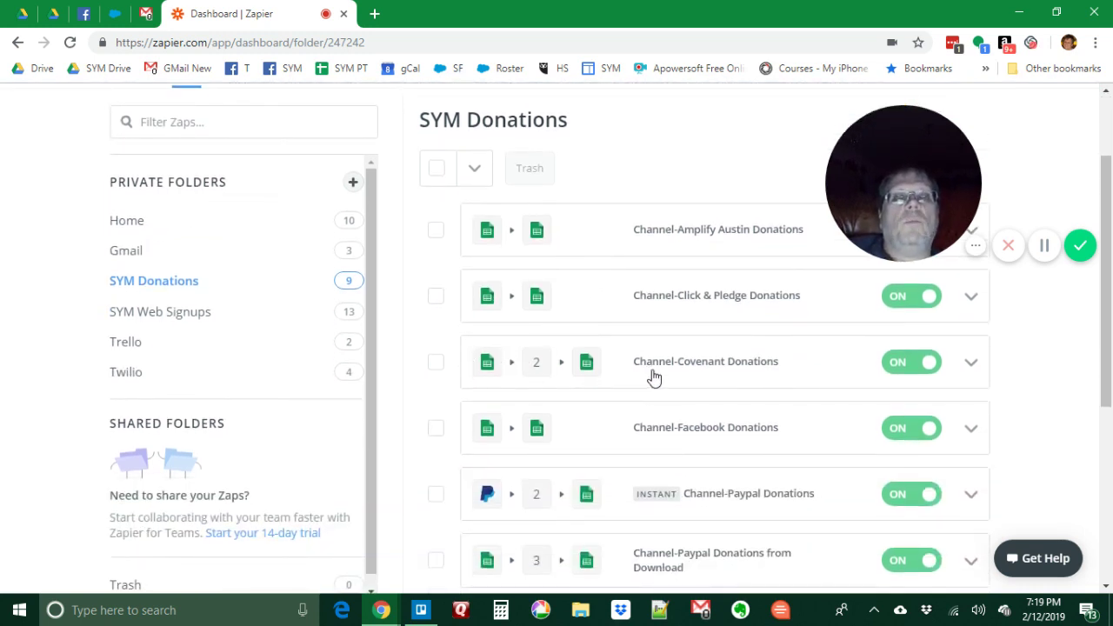
{"action": "scroll", "coordinate": [654, 375], "scroll_direction": "down", "scroll_amount": 1}
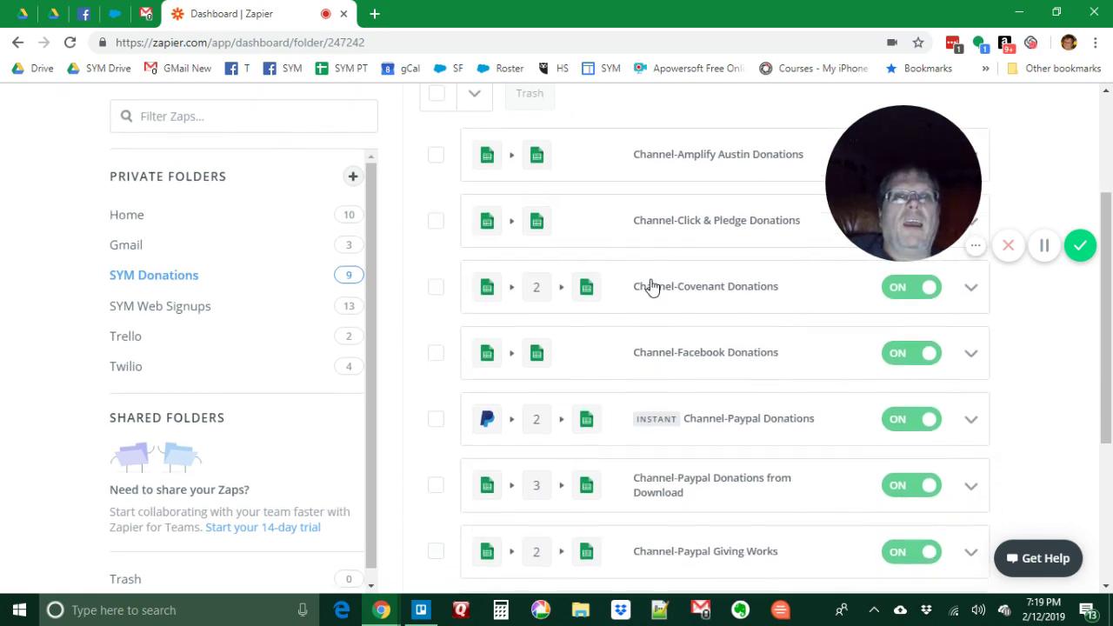
{"action": "scroll", "coordinate": [632, 365], "scroll_direction": "down", "scroll_amount": 1}
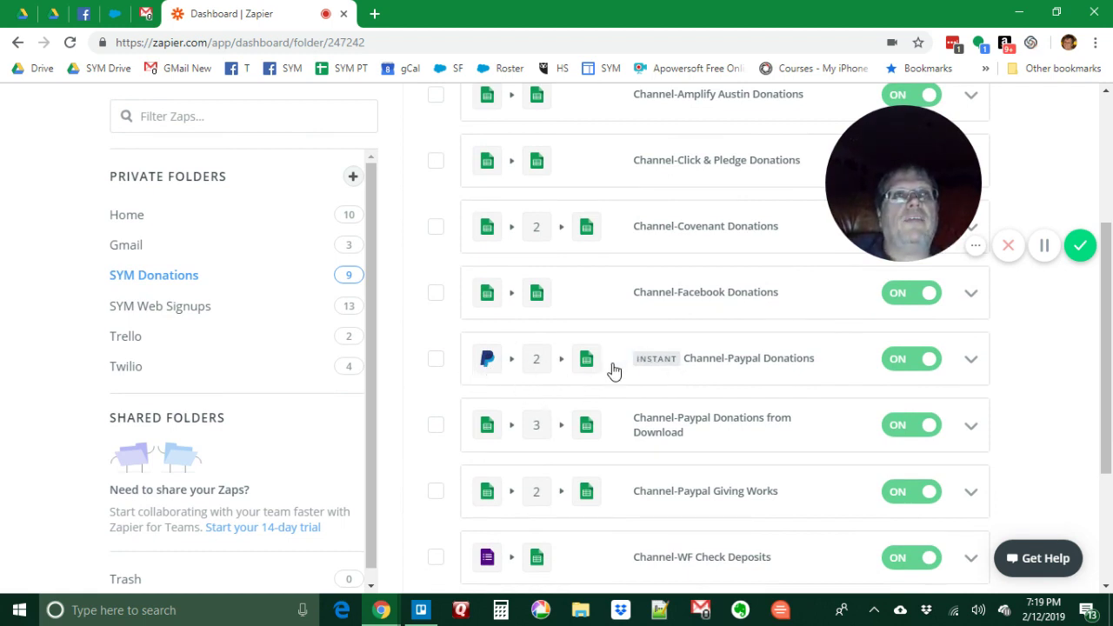
{"action": "scroll", "coordinate": [449, 426], "scroll_direction": "down", "scroll_amount": 1}
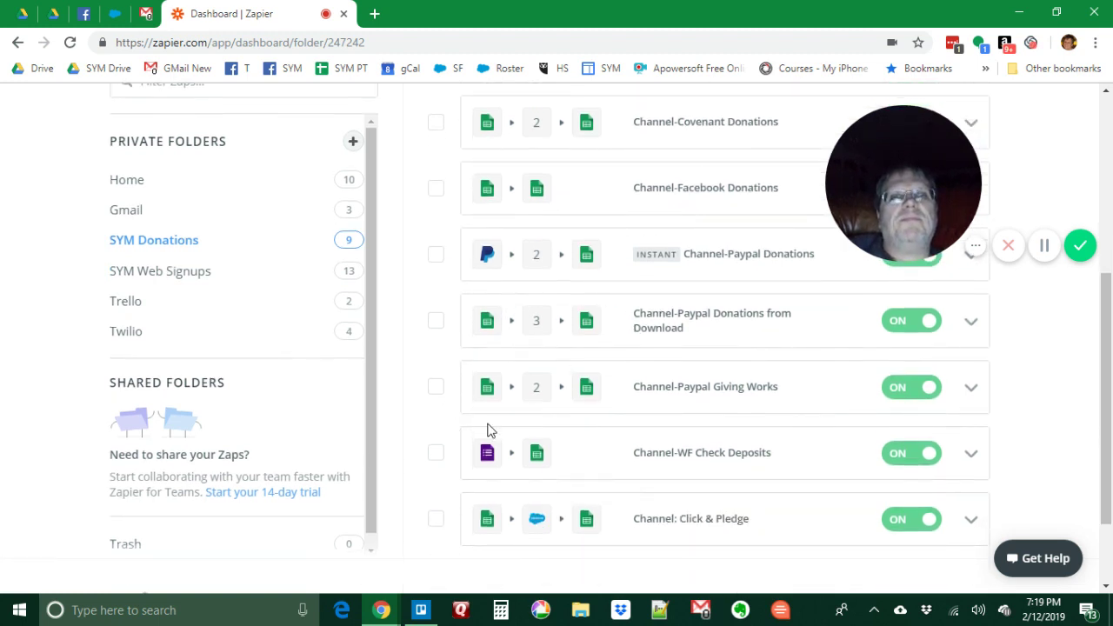
{"action": "scroll", "coordinate": [490, 430], "scroll_direction": "down", "scroll_amount": 1}
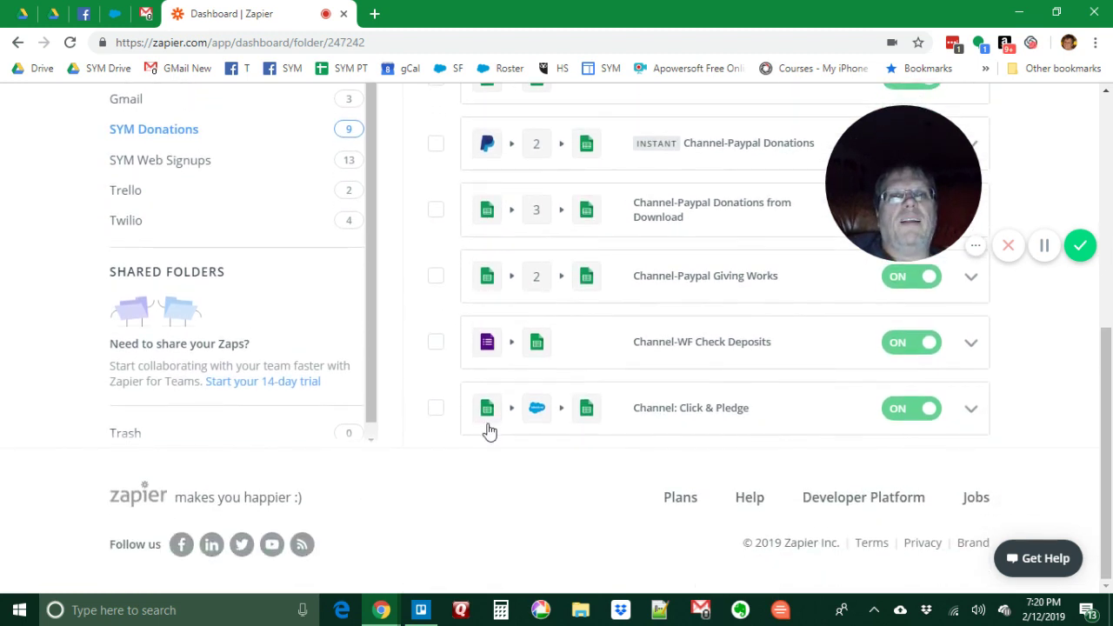
{"action": "scroll", "coordinate": [487, 429], "scroll_direction": "up", "scroll_amount": 1}
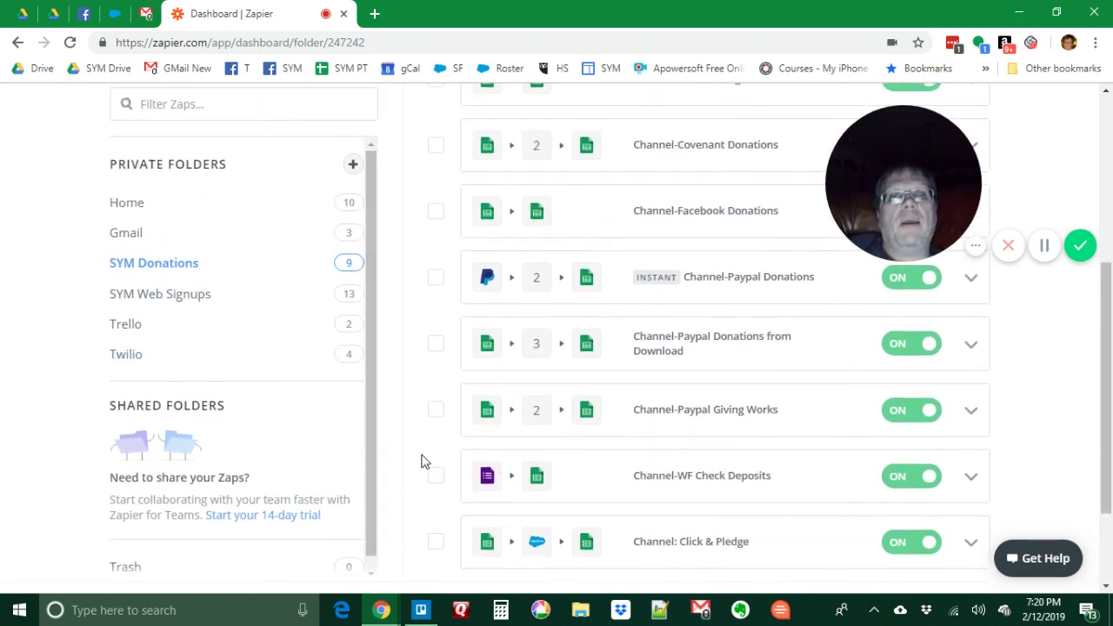
{"action": "scroll", "coordinate": [422, 461], "scroll_direction": "down", "scroll_amount": 1}
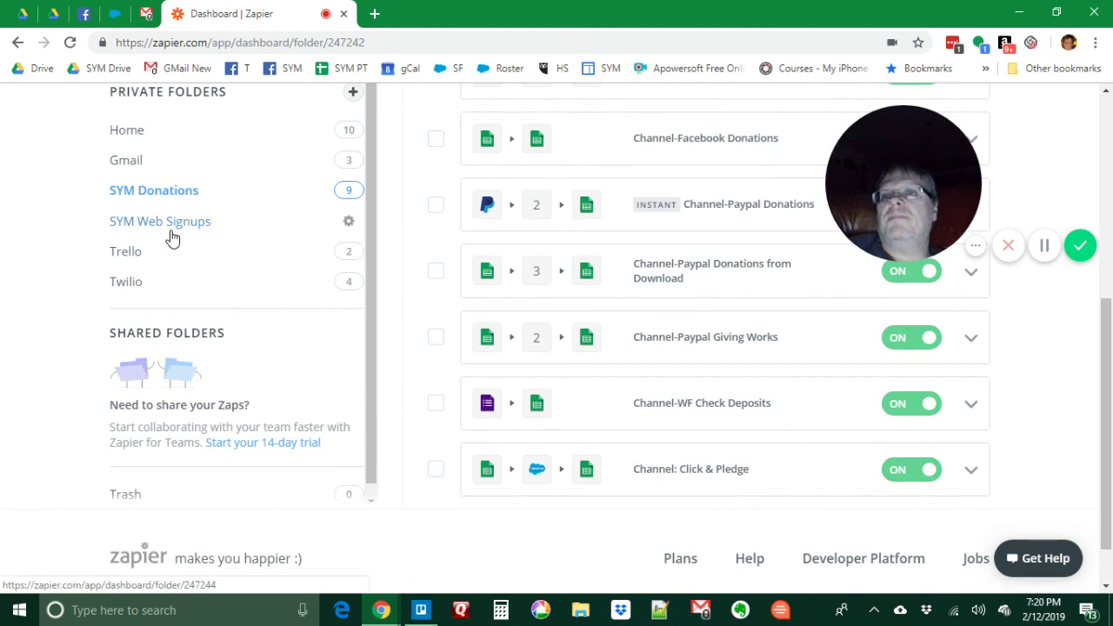
- Show the SYM Web Signups folder's 13 zaps, such as Signup-Facebook Newsletter Lead Form
{"action": "left_click", "coordinate": [172, 232]}
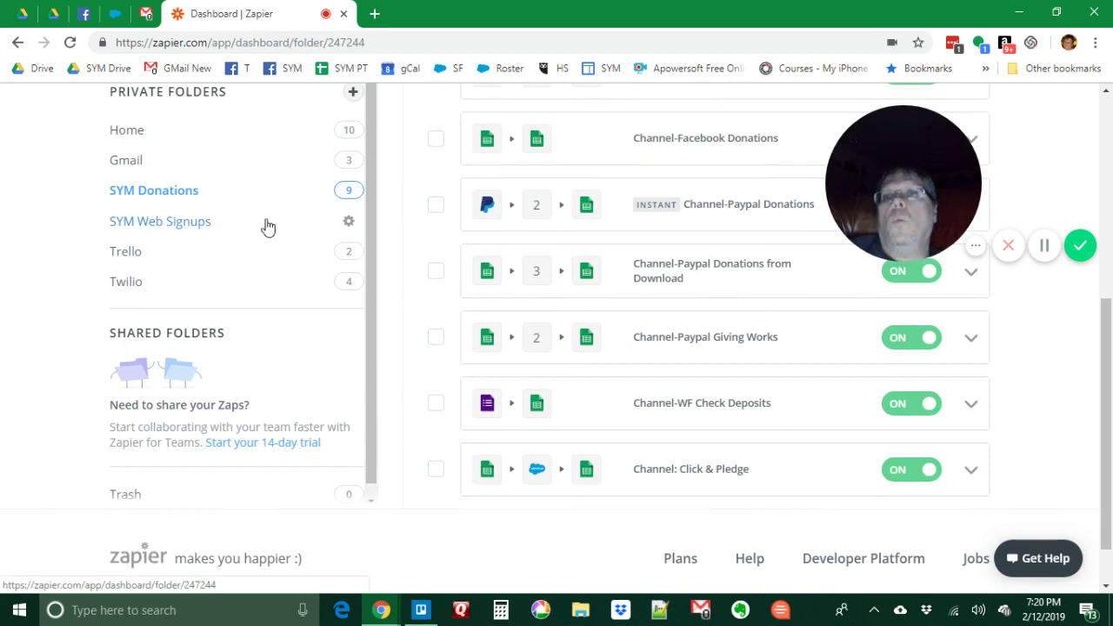
{"action": "scroll", "coordinate": [584, 268], "scroll_direction": "up", "scroll_amount": 8}
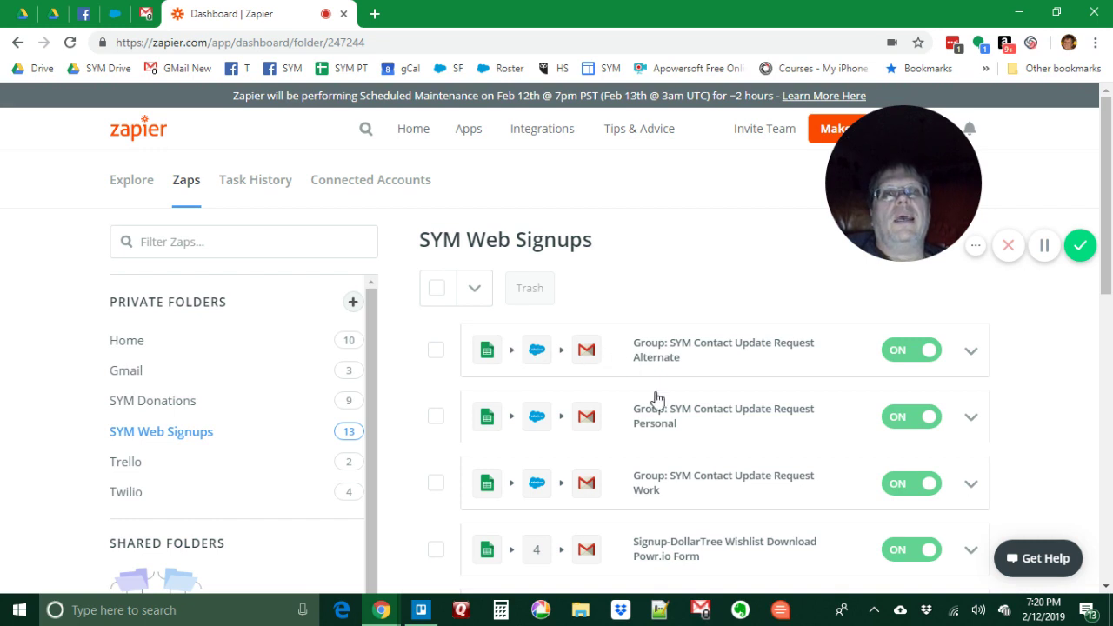
{"action": "scroll", "coordinate": [657, 399], "scroll_direction": "down", "scroll_amount": 1}
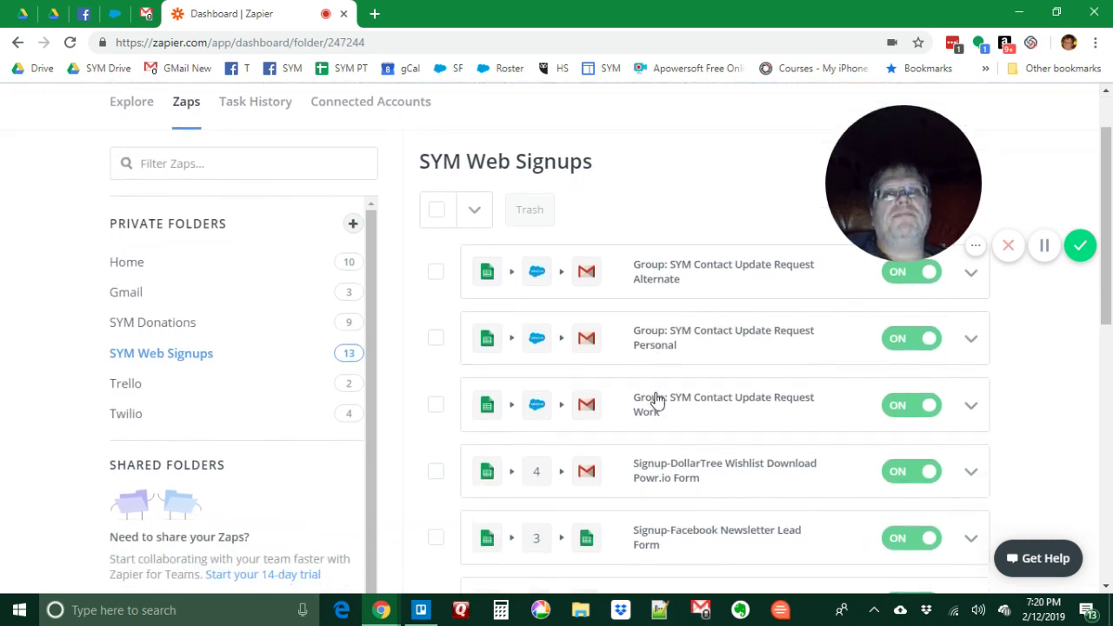
{"action": "scroll", "coordinate": [656, 399], "scroll_direction": "up", "scroll_amount": 1}
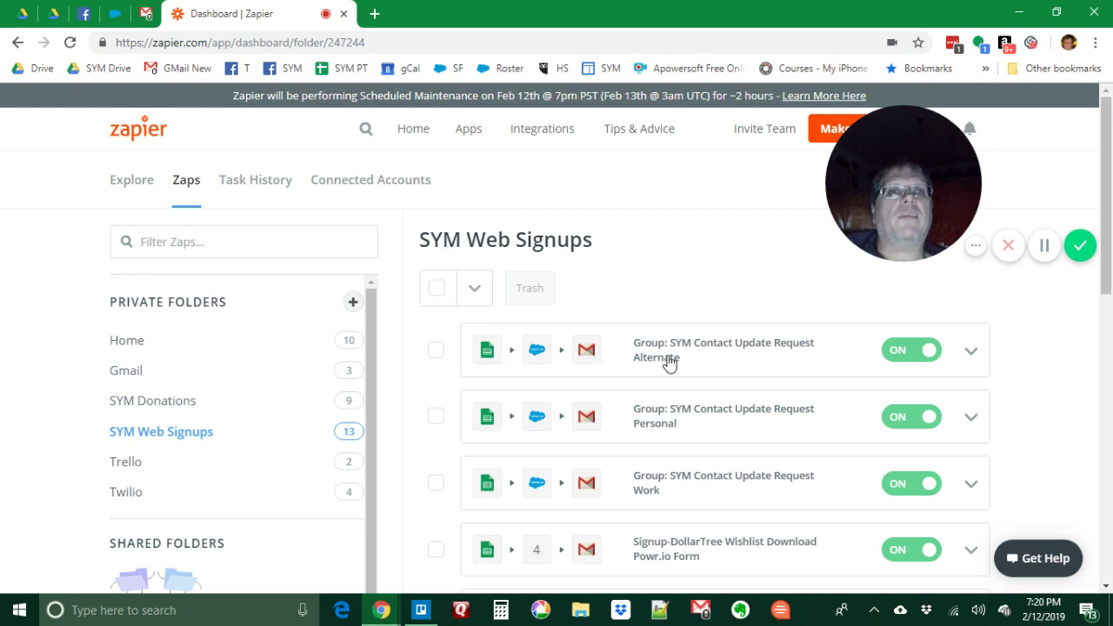
{"action": "scroll", "coordinate": [668, 363], "scroll_direction": "down", "scroll_amount": 1}
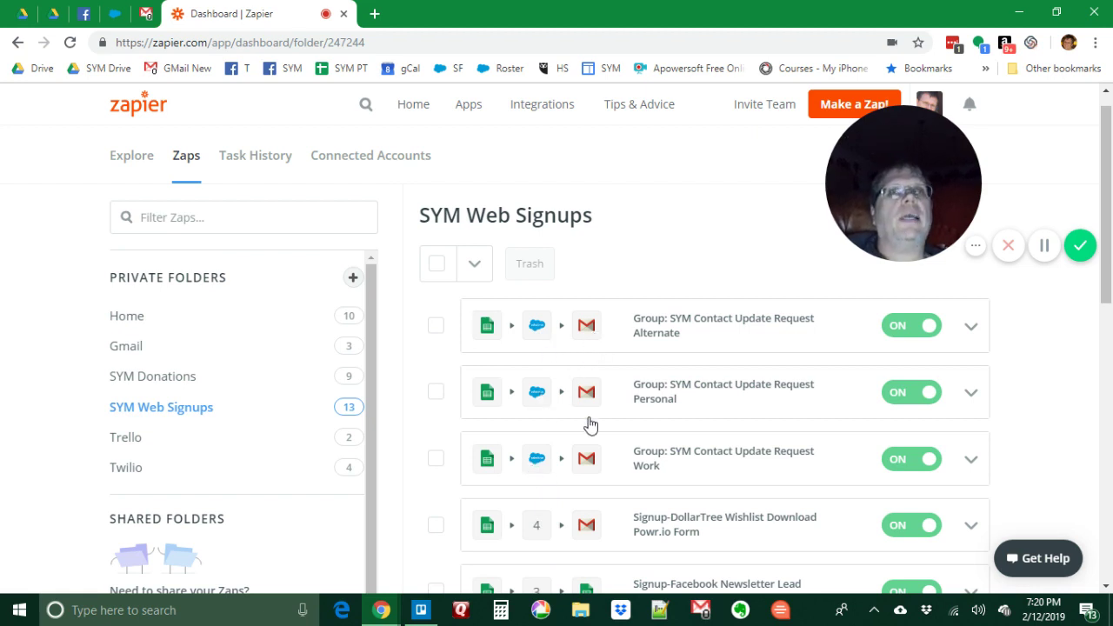
{"action": "scroll", "coordinate": [590, 425], "scroll_direction": "down", "scroll_amount": 1}
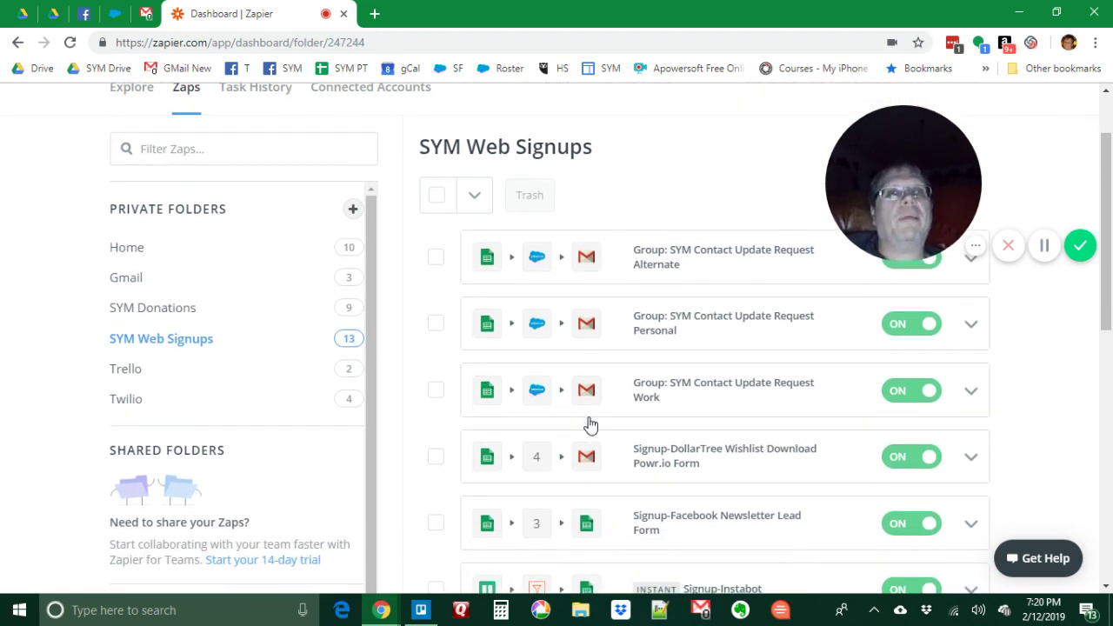
{"action": "scroll", "coordinate": [590, 424], "scroll_direction": "down", "scroll_amount": 1}
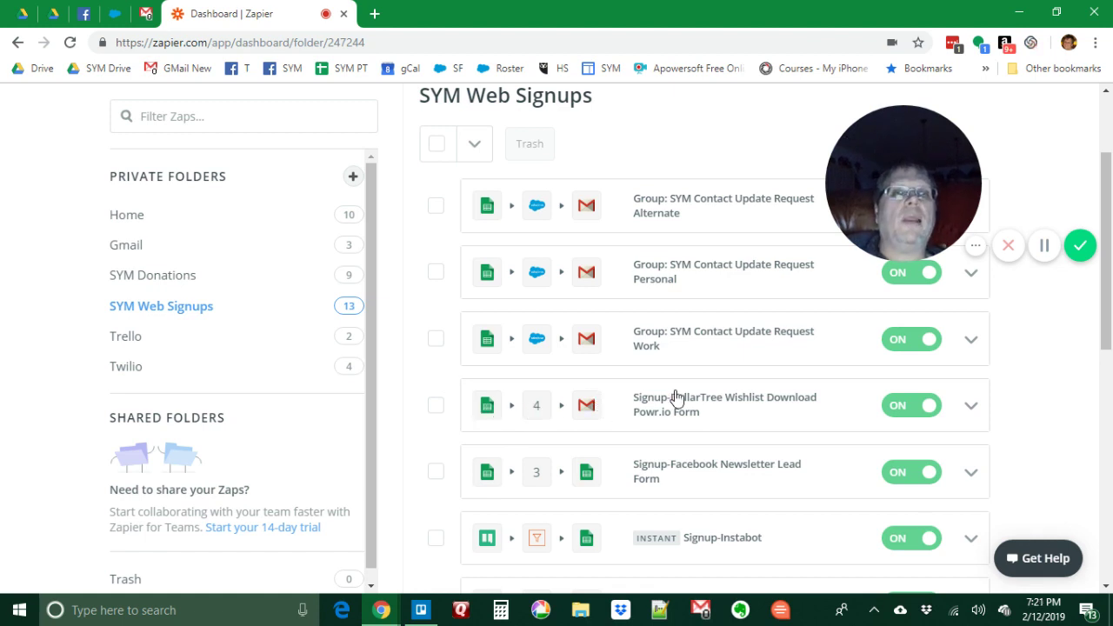
{"action": "scroll", "coordinate": [694, 393], "scroll_direction": "down", "scroll_amount": 1}
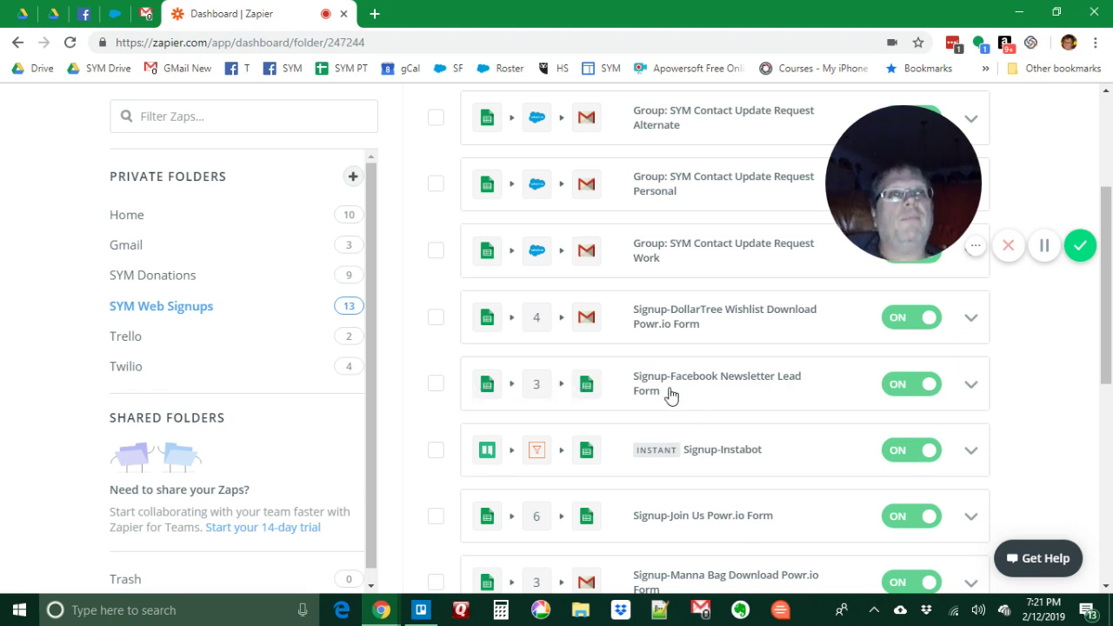
- Review the remaining SYM Web Signups zaps, down to the switched-off SYM Volunteer Checkout Form to SF
{"action": "scroll", "coordinate": [670, 396], "scroll_direction": "down", "scroll_amount": 2}
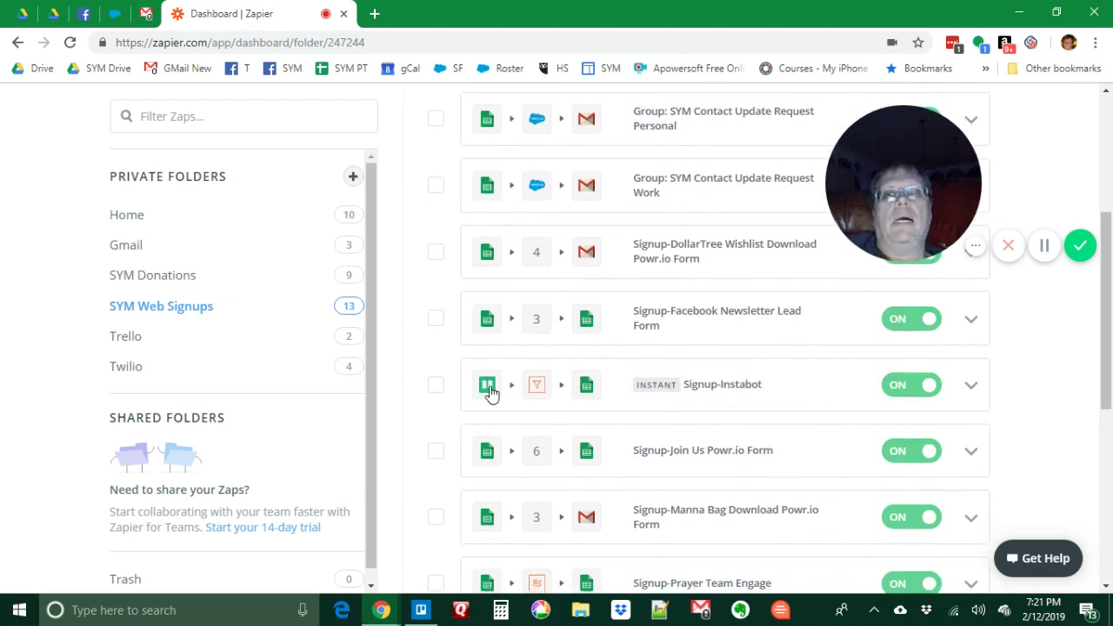
{"action": "scroll", "coordinate": [666, 434], "scroll_direction": "down", "scroll_amount": 3}
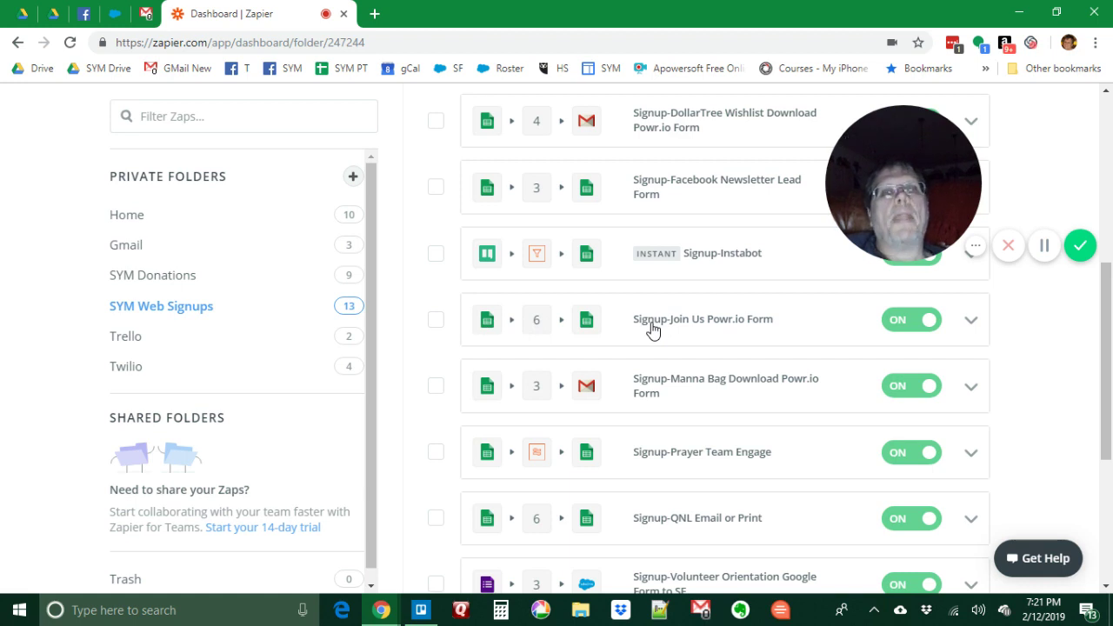
{"action": "scroll", "coordinate": [653, 331], "scroll_direction": "down", "scroll_amount": 1}
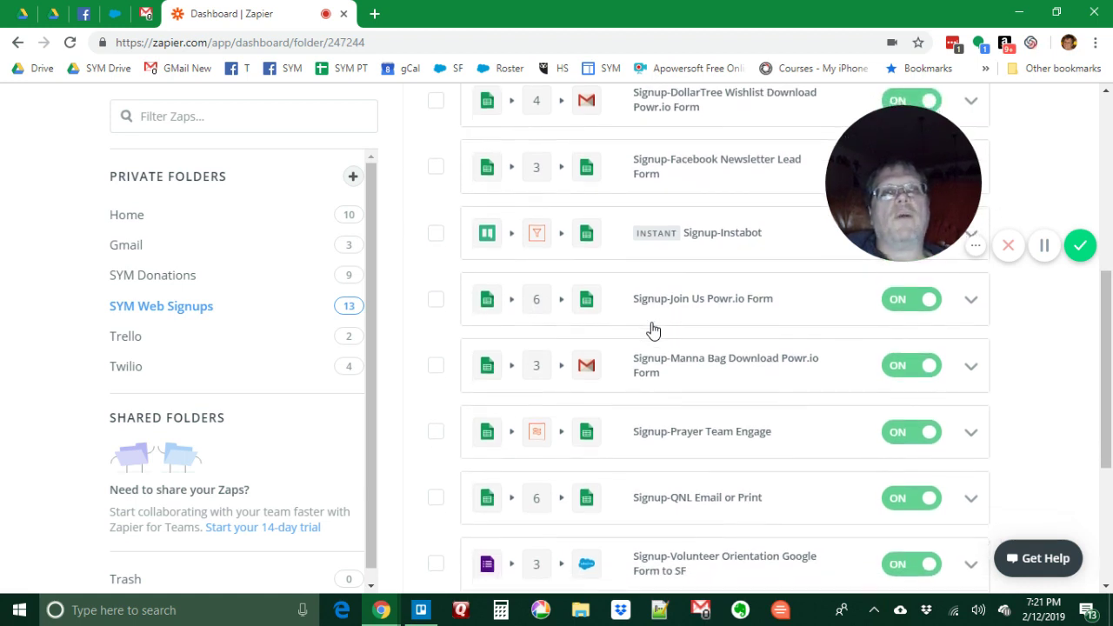
{"action": "scroll", "coordinate": [653, 330], "scroll_direction": "down", "scroll_amount": 1}
{"action": "scroll", "coordinate": [653, 330], "scroll_direction": "down", "scroll_amount": 2}
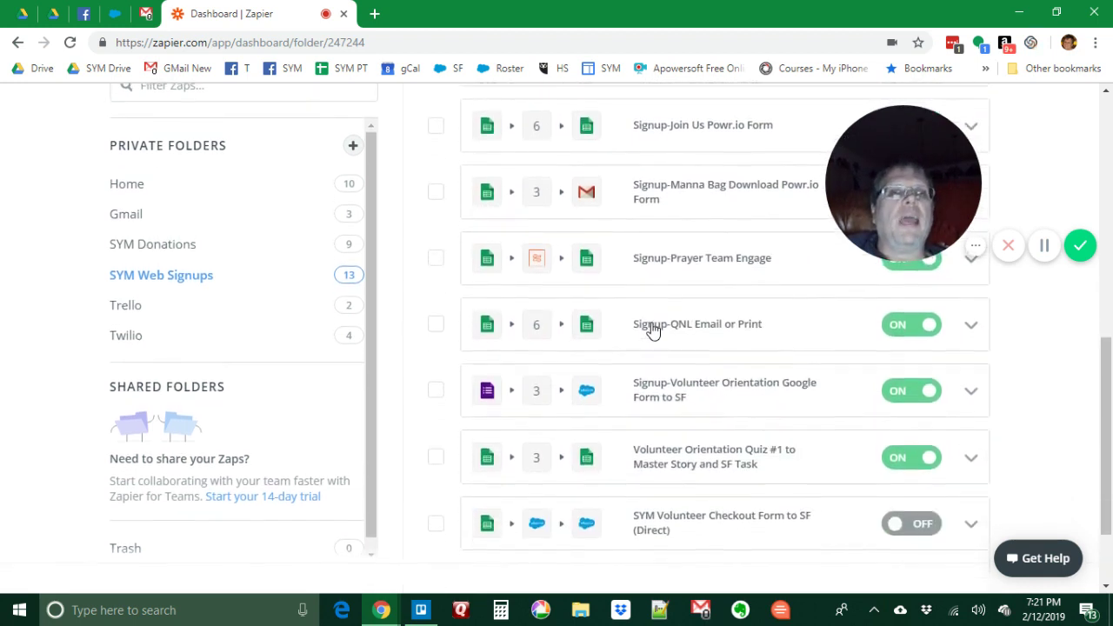
{"action": "scroll", "coordinate": [653, 330], "scroll_direction": "up", "scroll_amount": 3}
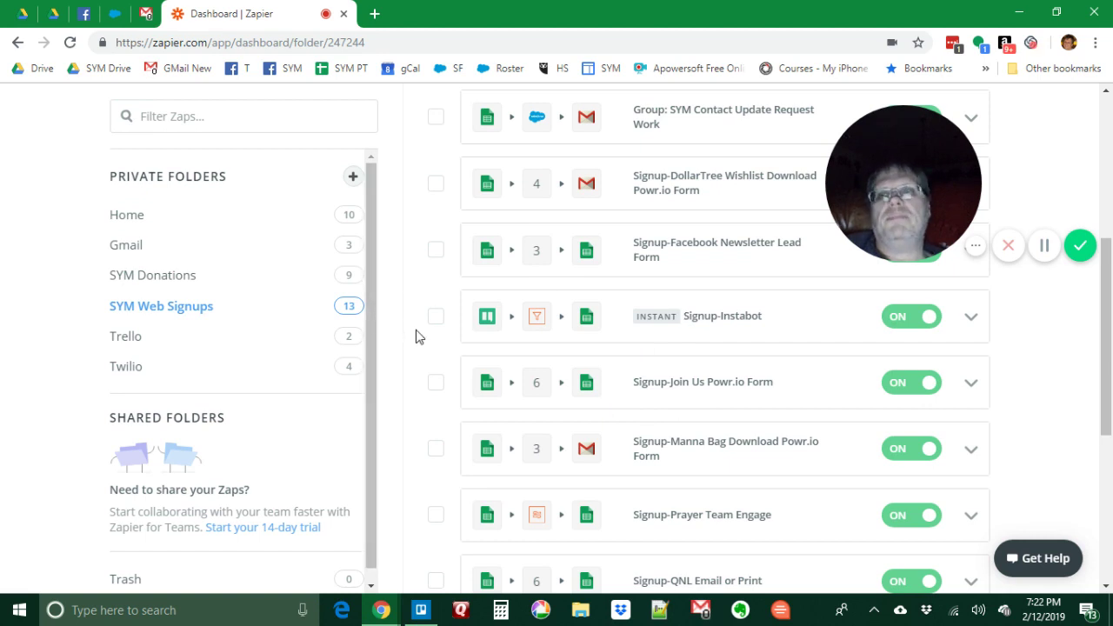
{"action": "scroll", "coordinate": [416, 337], "scroll_direction": "down", "scroll_amount": 2}
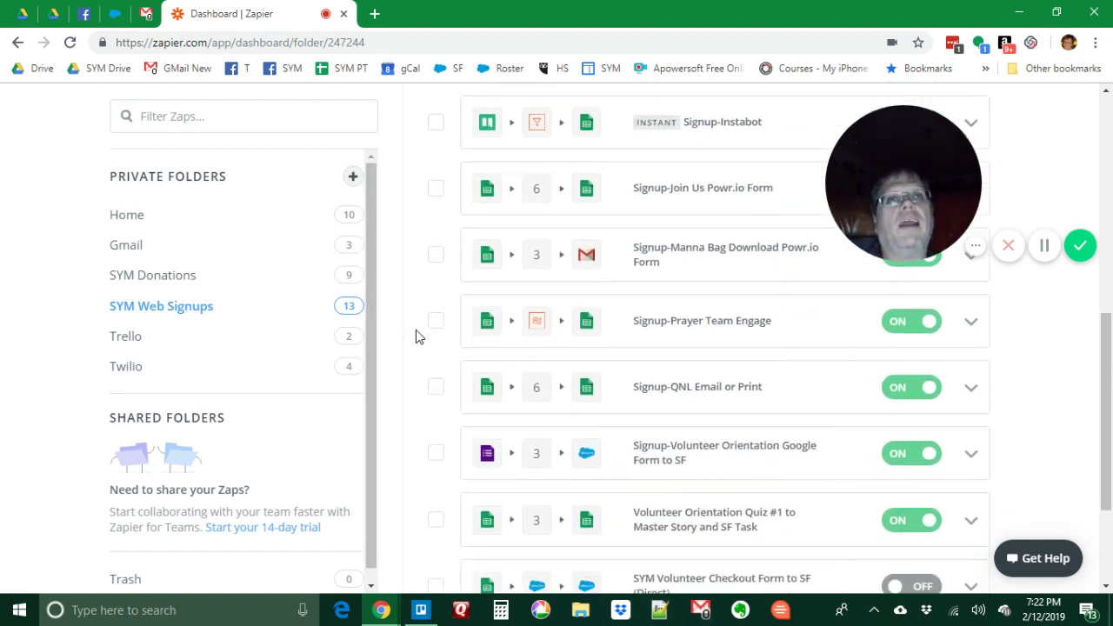
{"action": "left_click", "coordinate": [126, 336]}
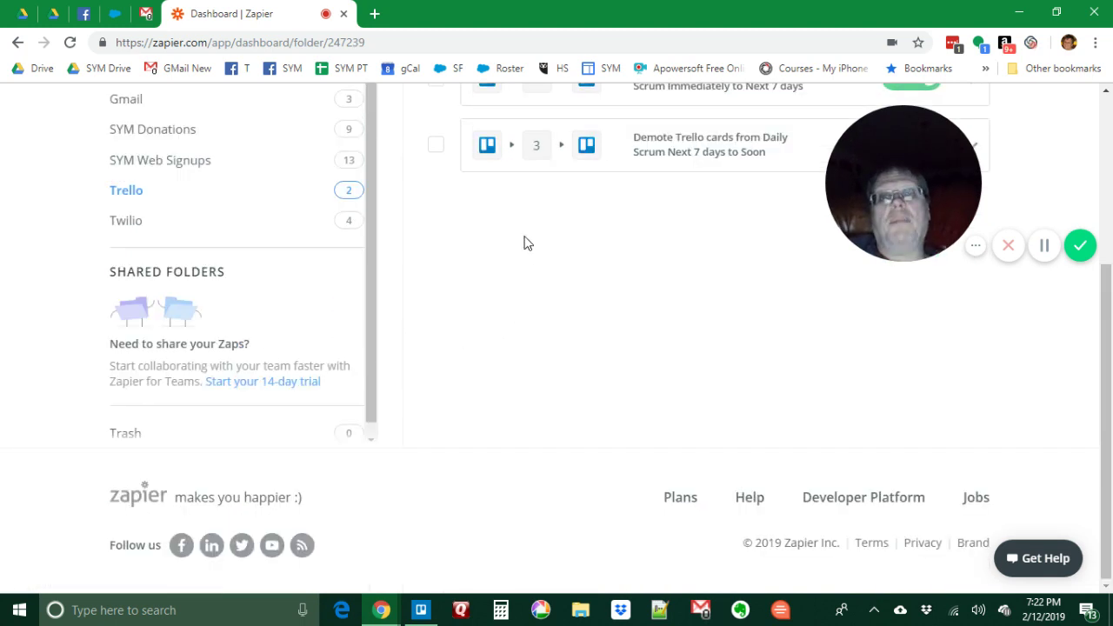
{"action": "scroll", "coordinate": [490, 270], "scroll_direction": "up", "scroll_amount": 3}
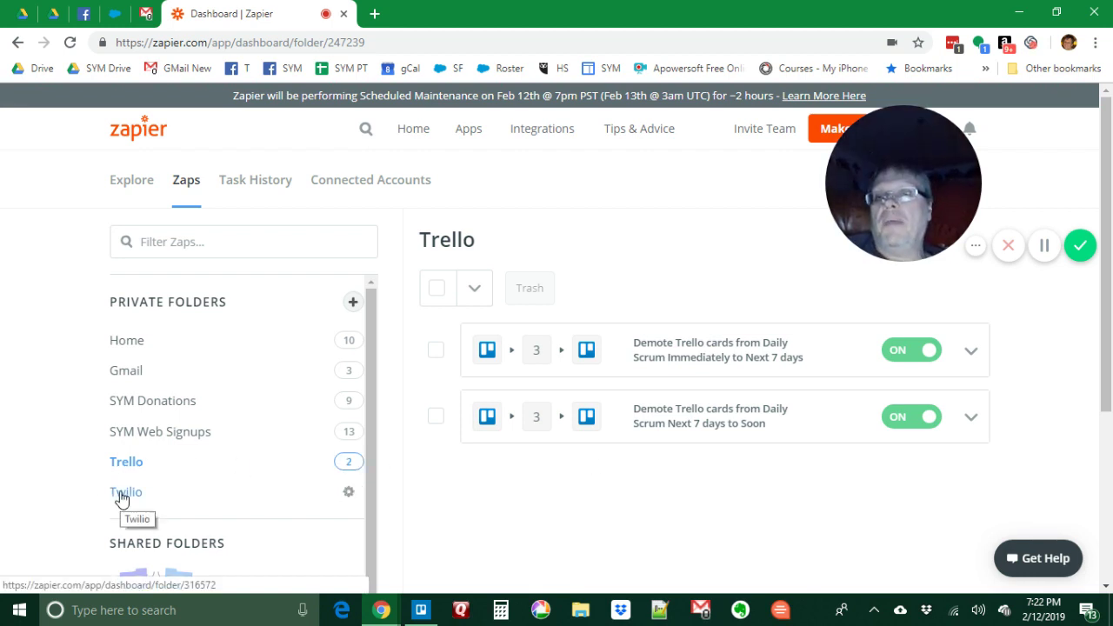
- Show the Twilio folder's four zaps, with Chatbot Action Taker switched off
{"action": "left_click", "coordinate": [121, 493]}
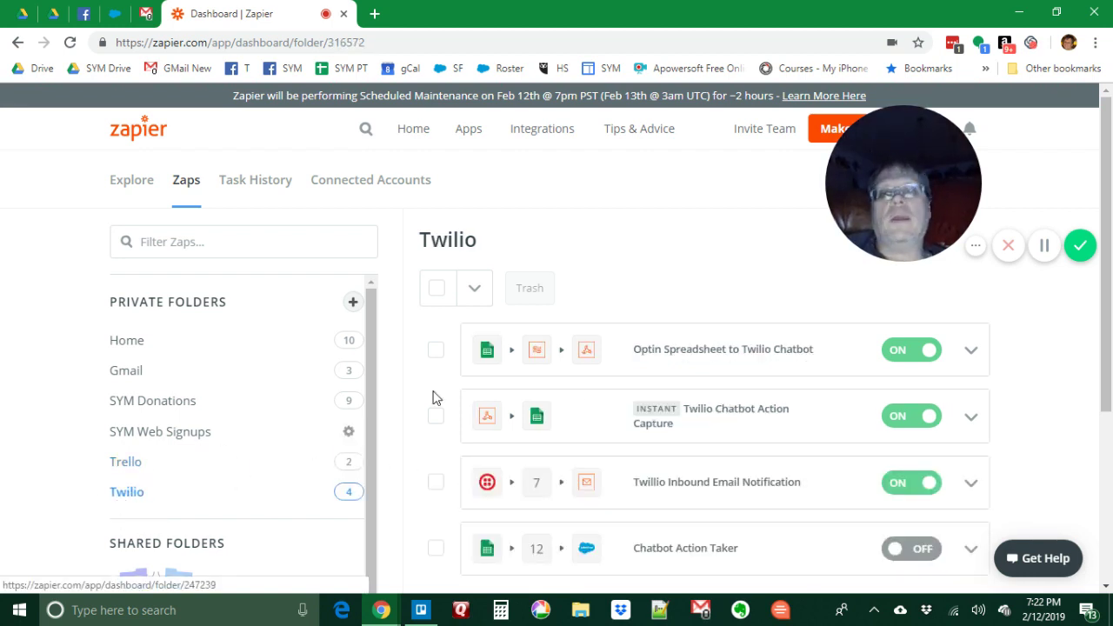
{"action": "scroll", "coordinate": [396, 382], "scroll_direction": "down", "scroll_amount": 2}
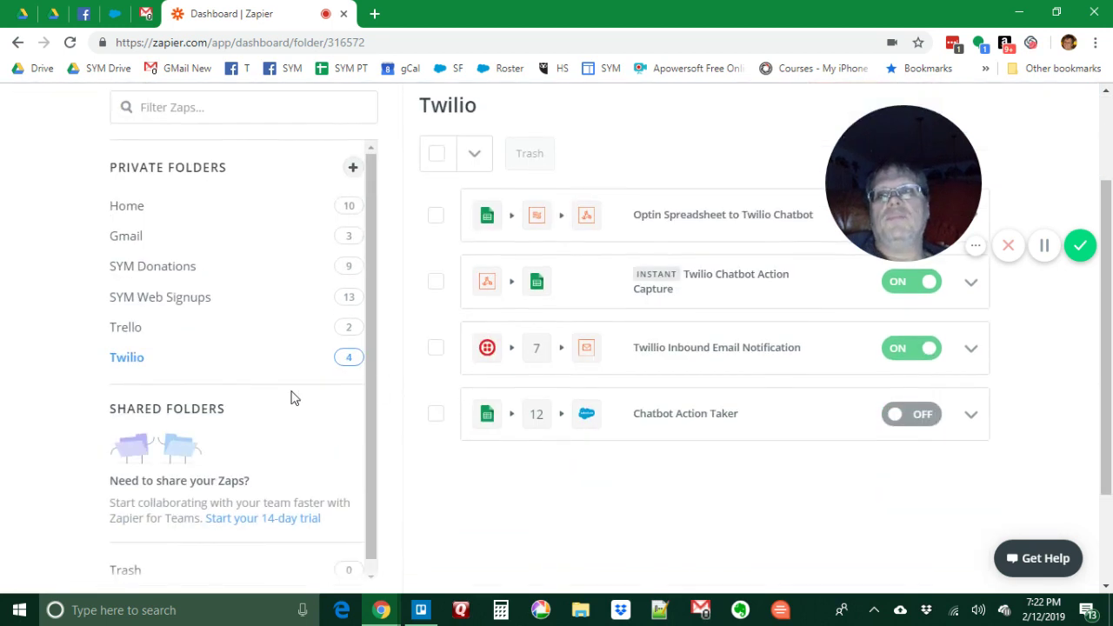
{"action": "scroll", "coordinate": [428, 433], "scroll_direction": "up", "scroll_amount": 2}
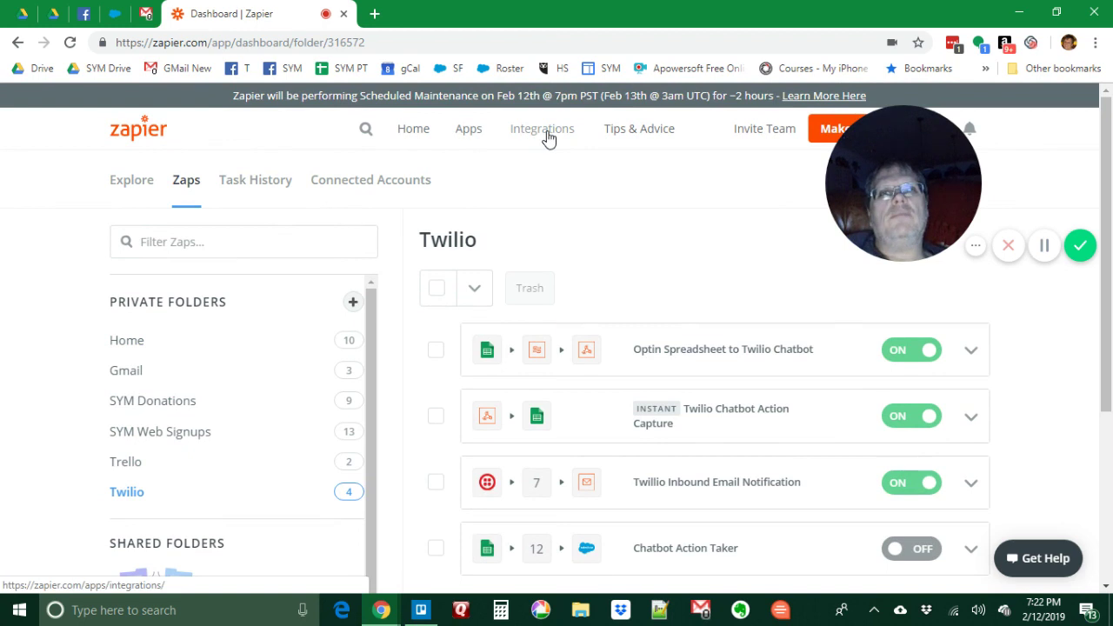
- Open Task History to see stopped runs of the SYM Contact Update Request zaps
{"action": "left_click", "coordinate": [247, 186]}
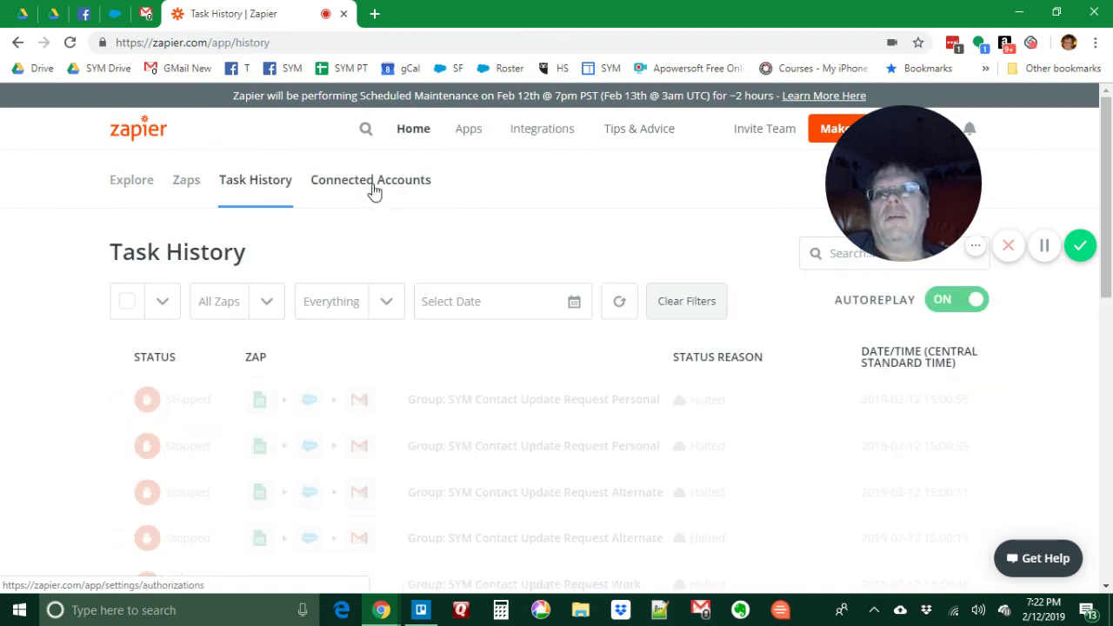